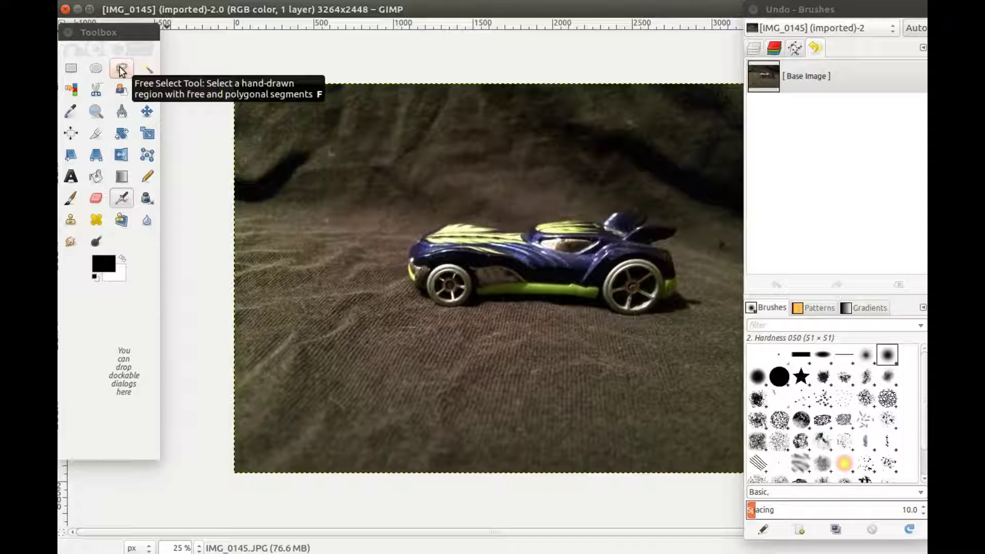
With Free Select, draw a rough closed outline around the toy car, wheels and spoiler included
click(122, 69)
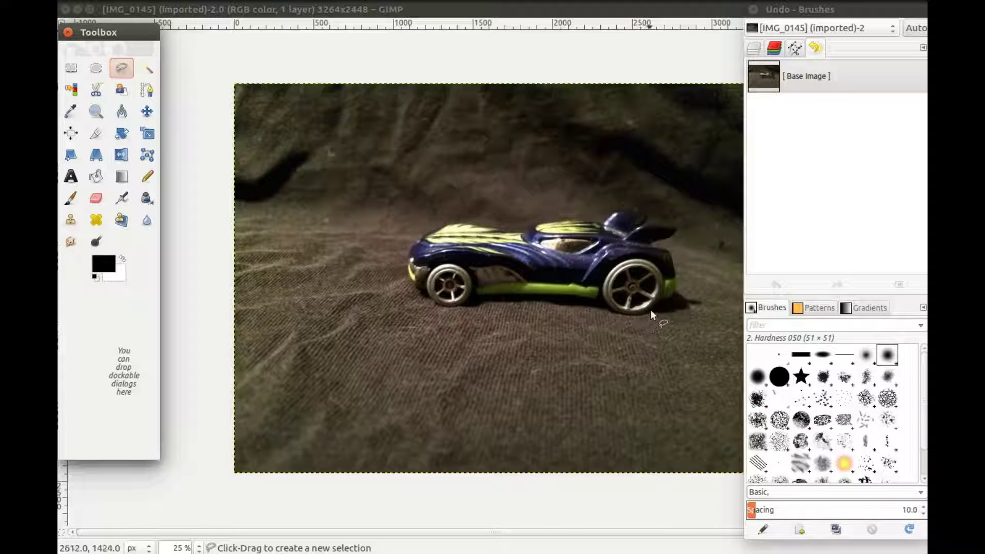
click(666, 306)
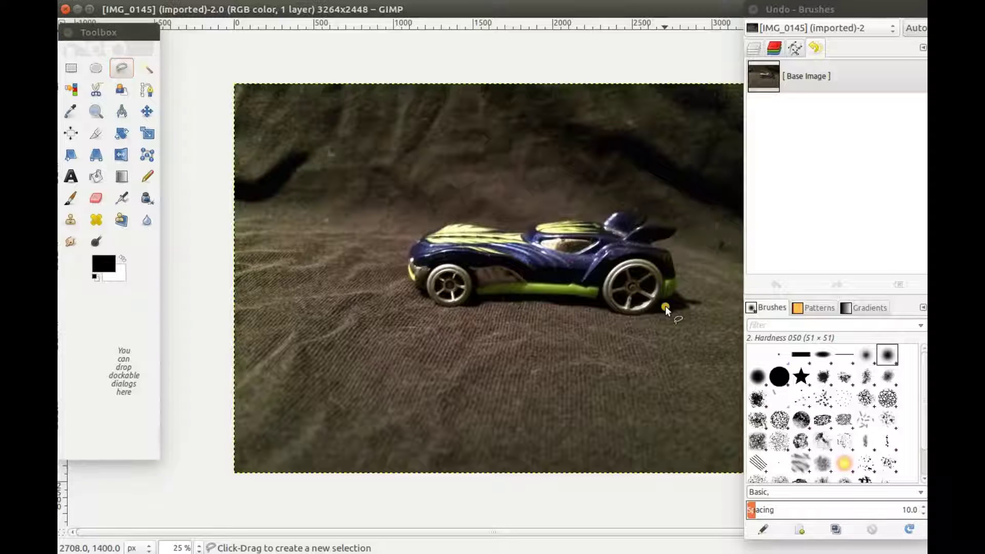
mouse_move(638, 321)
mouse_down()
mouse_move(582, 306)
mouse_move(474, 304)
mouse_move(400, 245)
mouse_move(652, 209)
mouse_move(664, 225)
mouse_move(669, 304)
mouse_up()
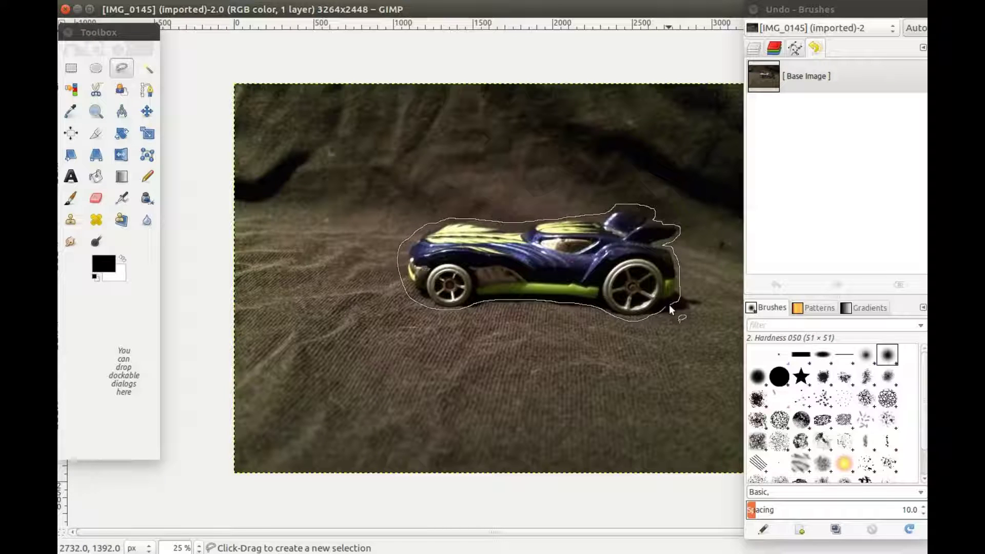
click(666, 308)
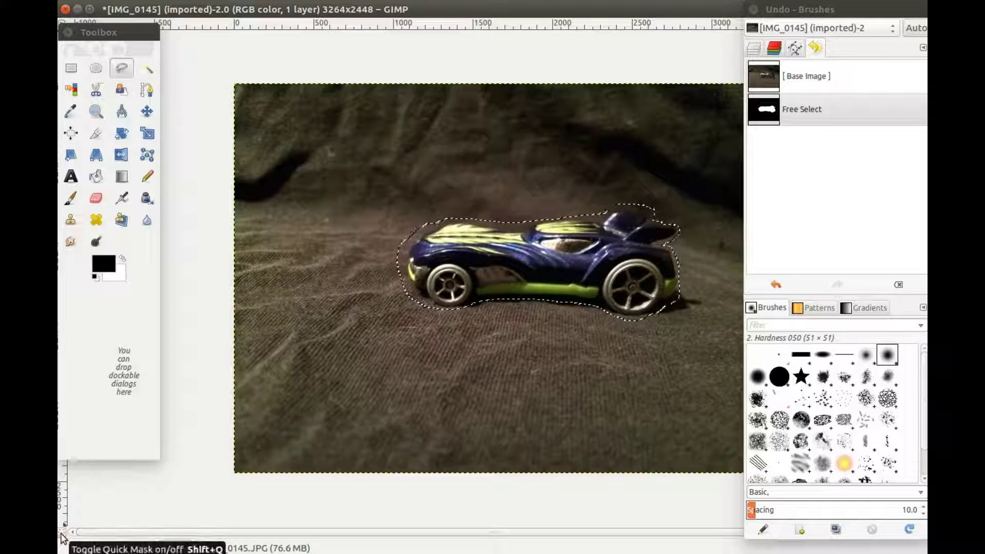
Turn on Quick Mask so everything outside the car selection appears under red
click(60, 534)
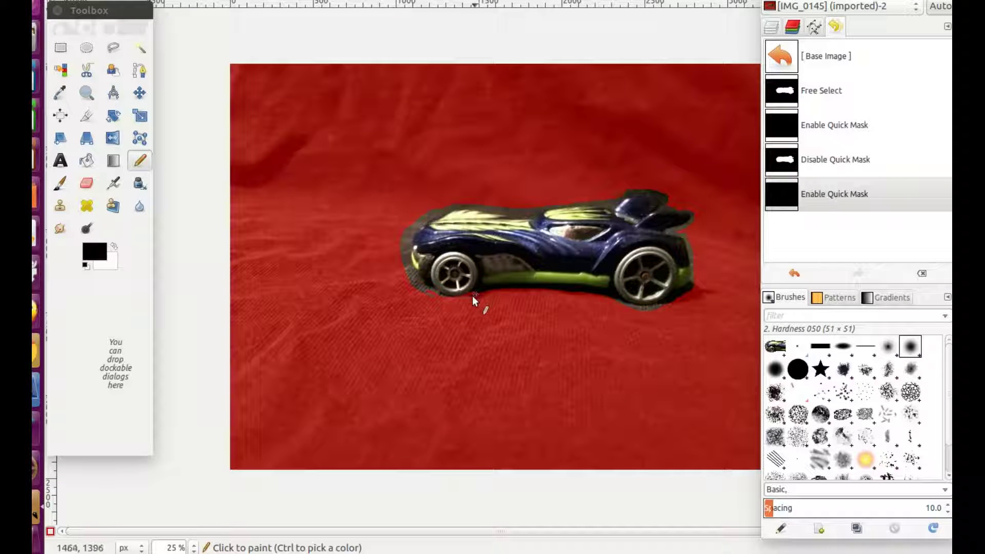
Pencil the mask tight along the car's front, top, spoiler and lower edges
click(442, 296)
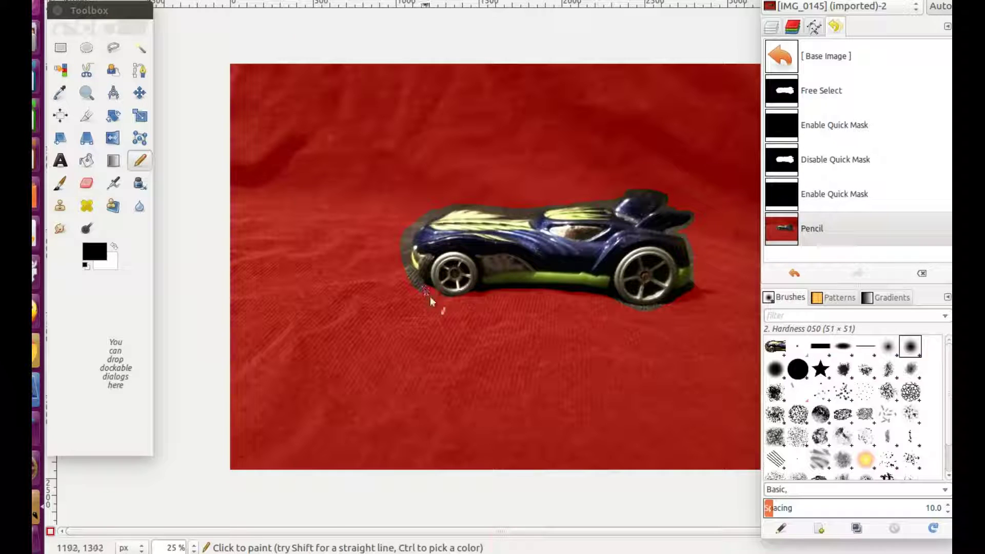
mouse_move(426, 290)
mouse_down()
mouse_move(414, 273)
mouse_move(417, 231)
mouse_move(434, 219)
mouse_move(544, 213)
mouse_up()
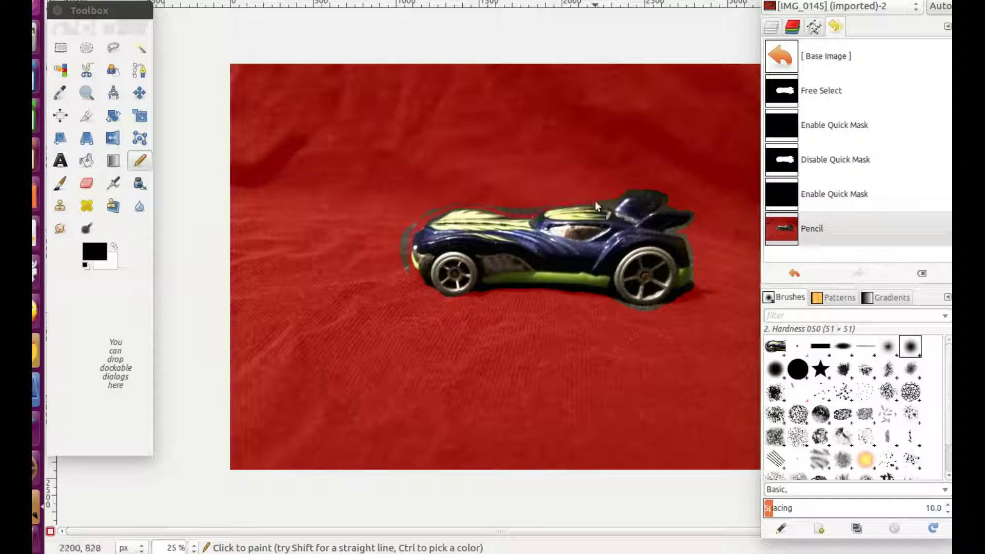
drag(404, 241, 423, 228)
mouse_move(625, 198)
mouse_down()
mouse_move(662, 199)
mouse_move(630, 199)
mouse_move(667, 204)
mouse_move(679, 232)
mouse_up()
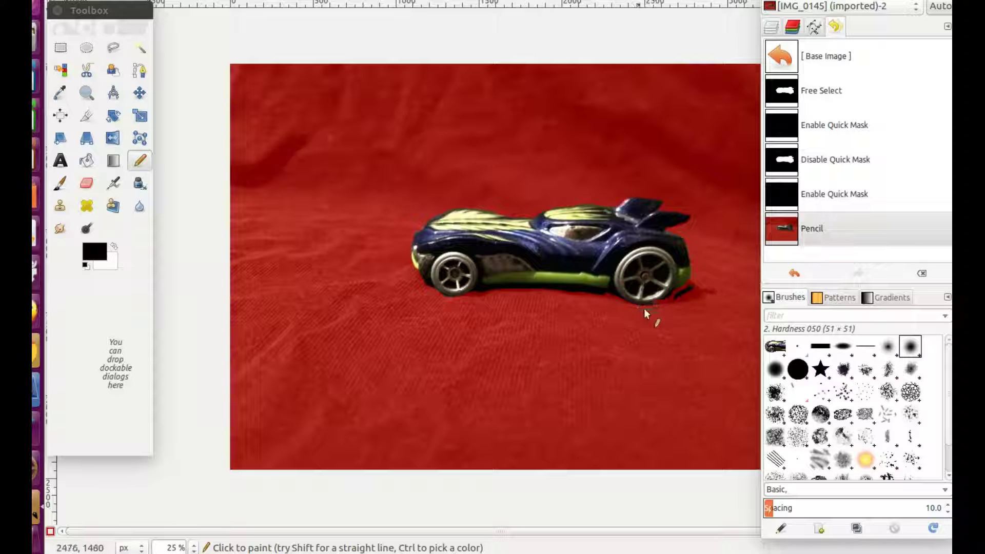
mouse_move(488, 287)
mouse_down()
mouse_move(613, 293)
mouse_move(418, 287)
mouse_up()
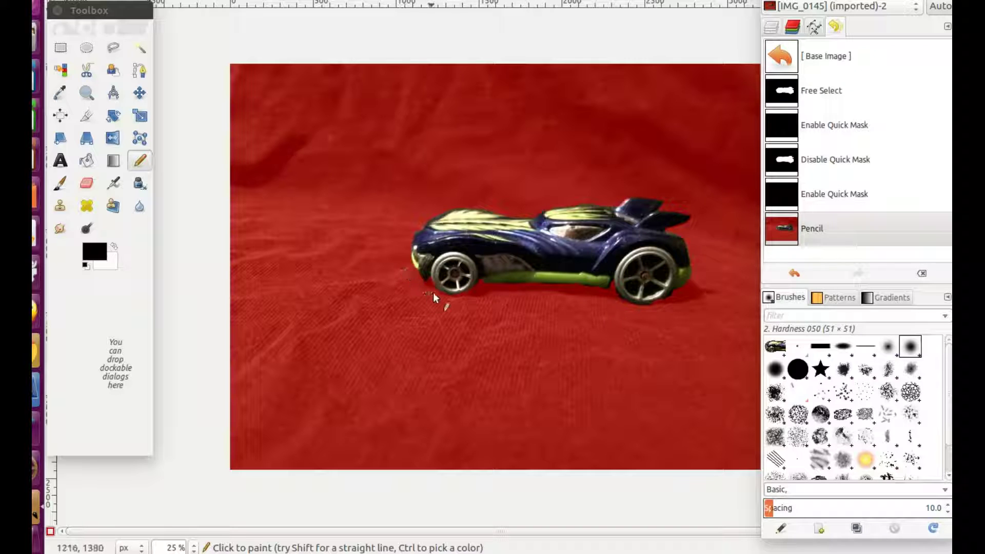
click(485, 312)
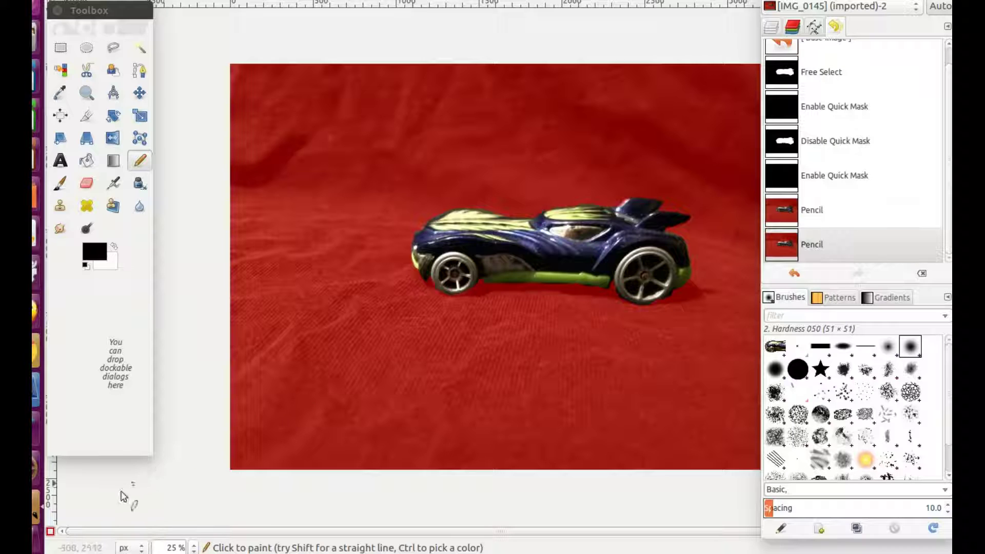
Exit Quick Mask, undo to fix one more spot, then exit it for a tight car selection
click(50, 532)
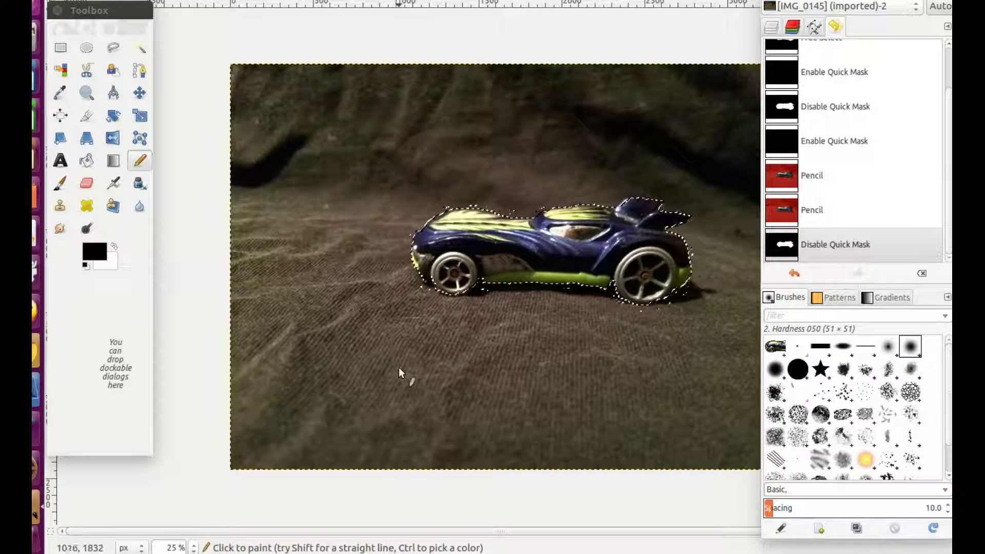
key(ctrl+z)
click(480, 314)
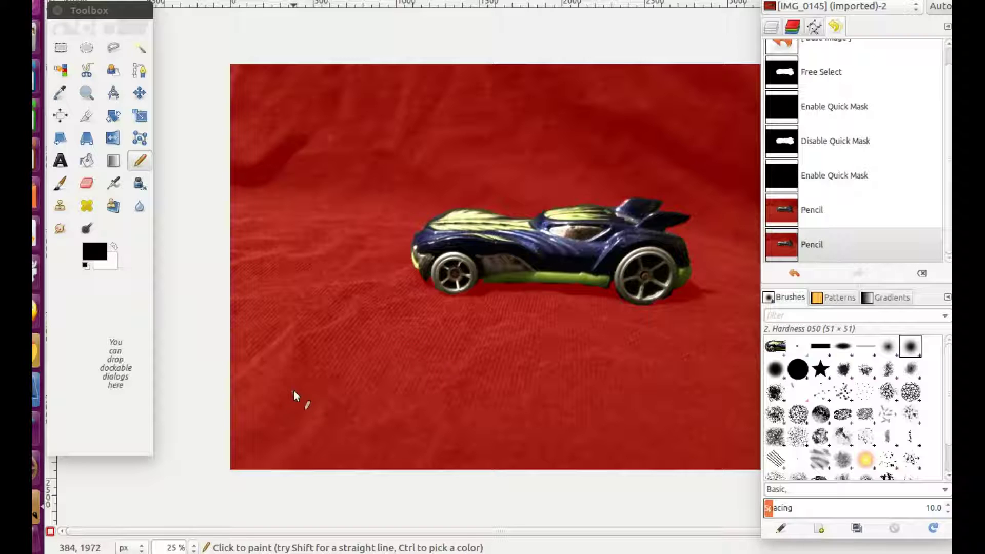
click(51, 532)
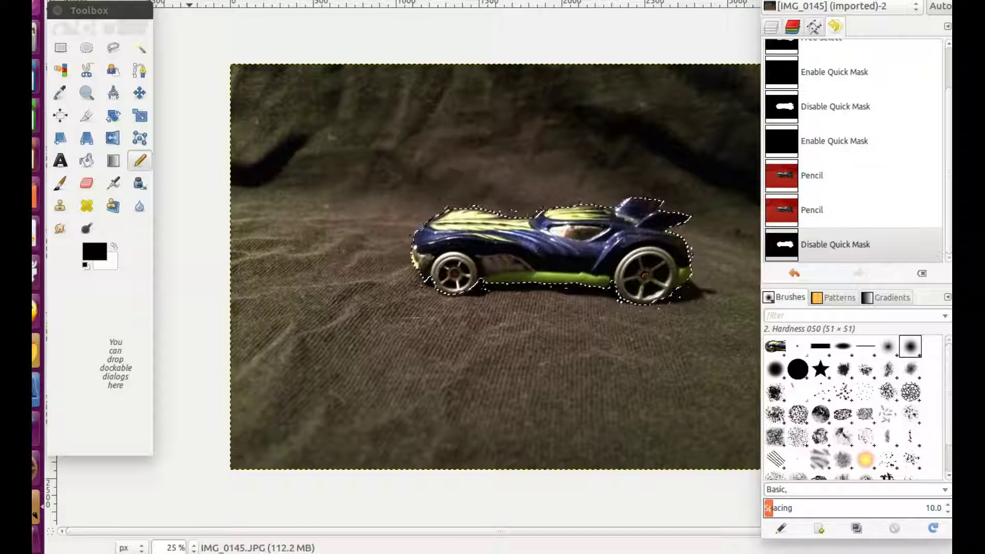
Copy the selected car and create a new 3264×2448 image filled with transparency
click(82, 0)
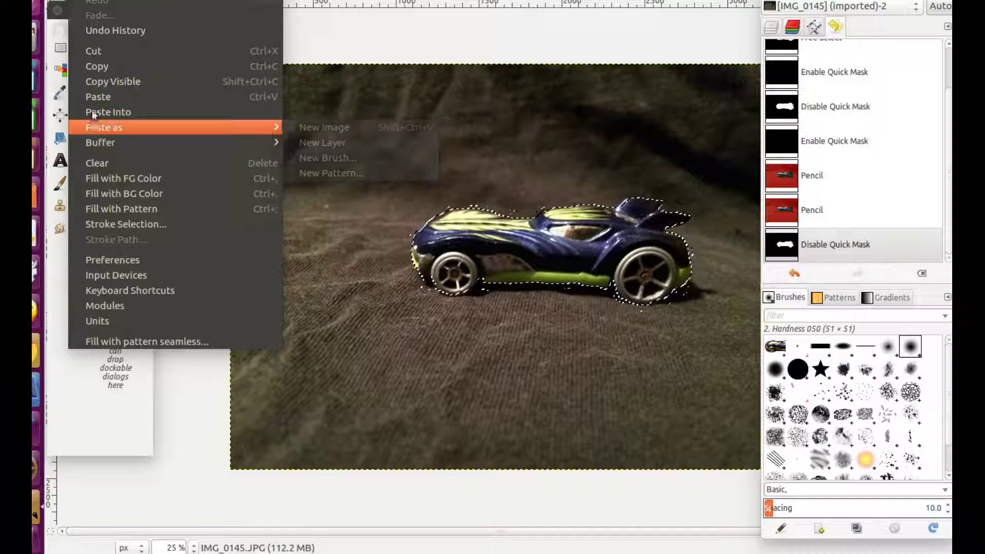
click(97, 67)
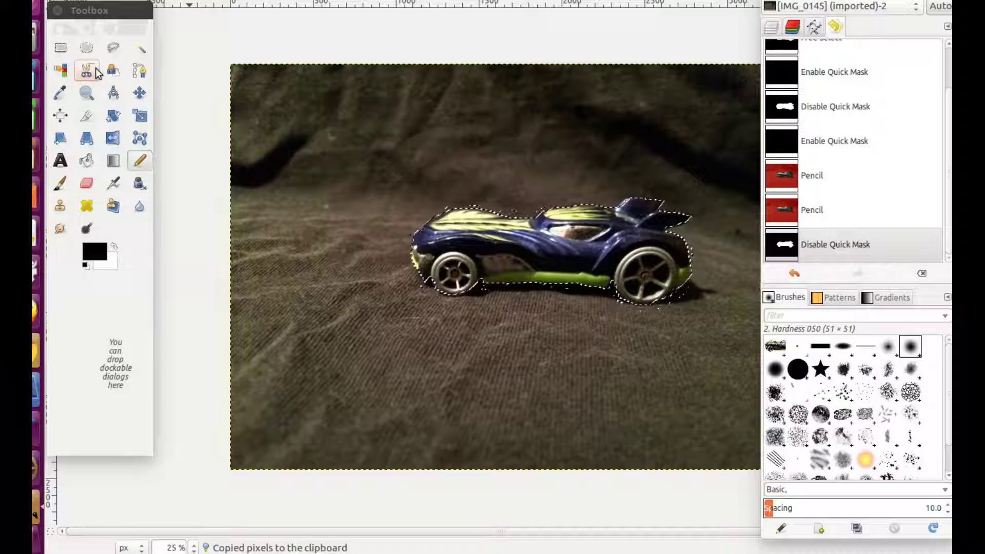
key(alt+f)
key(ctrl+n)
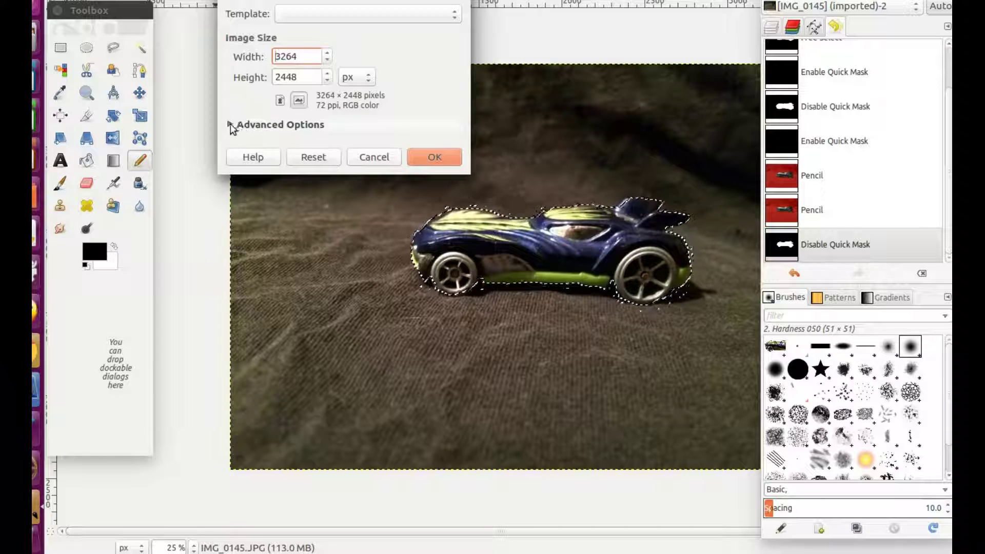
click(231, 125)
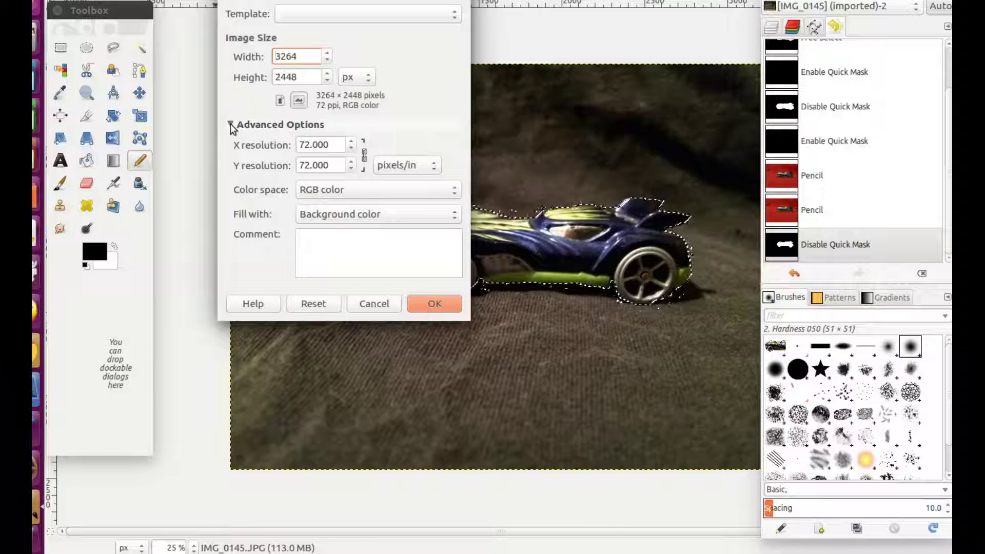
click(455, 218)
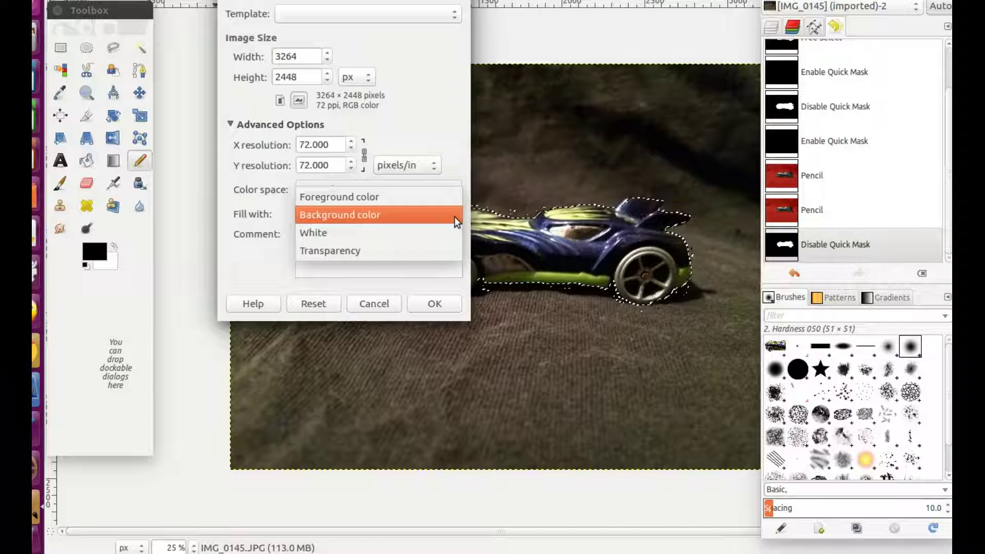
click(439, 251)
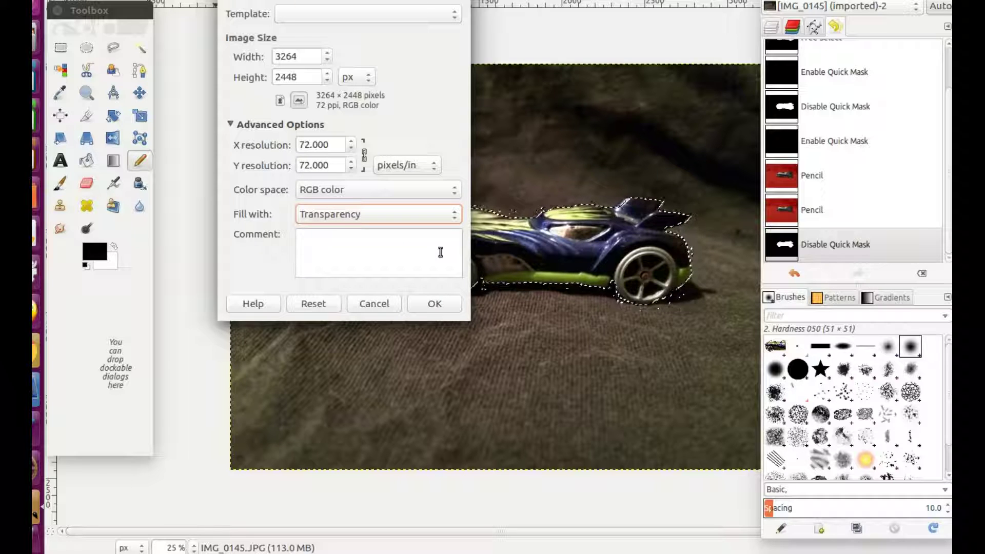
click(434, 306)
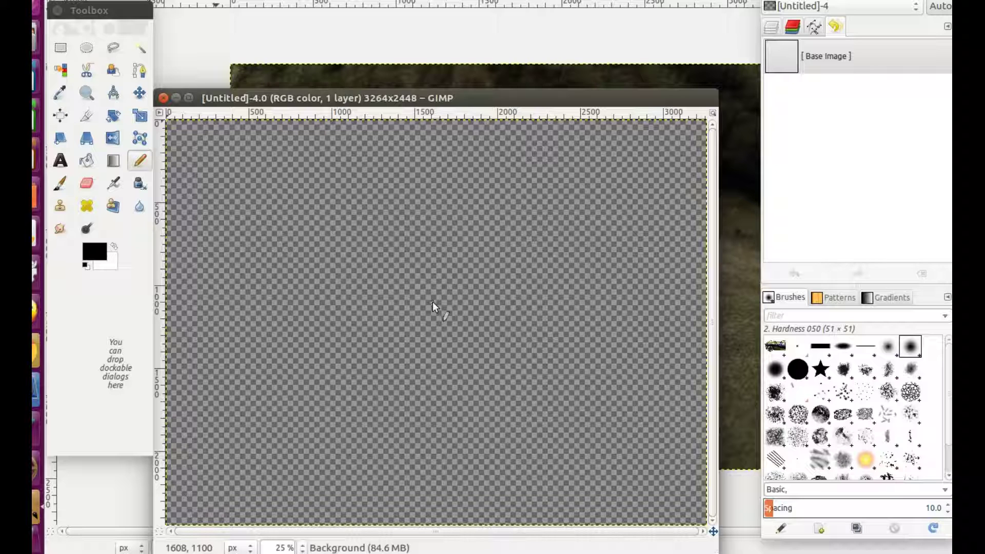
Enlarge the new image's window and paste the car into it as a floating selection
click(188, 98)
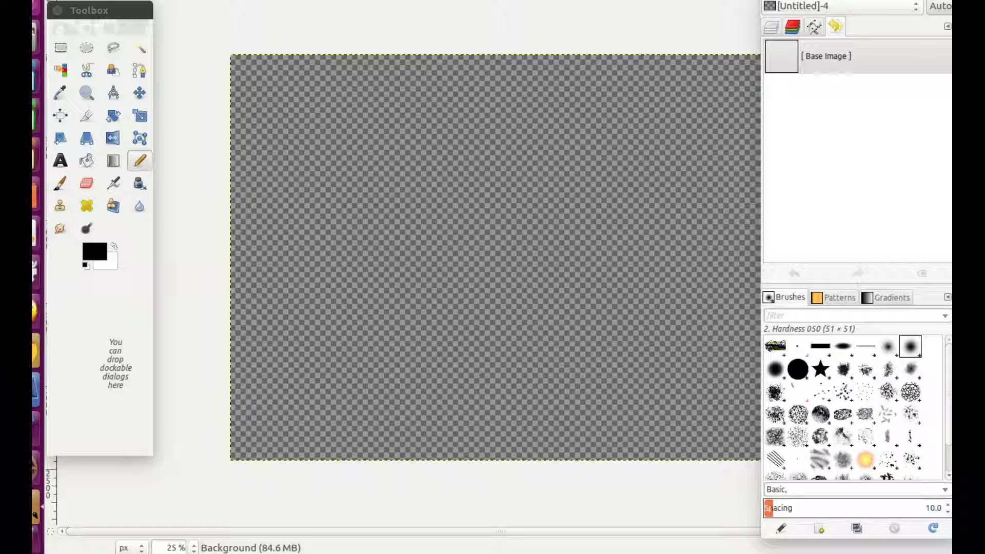
key(alt+e)
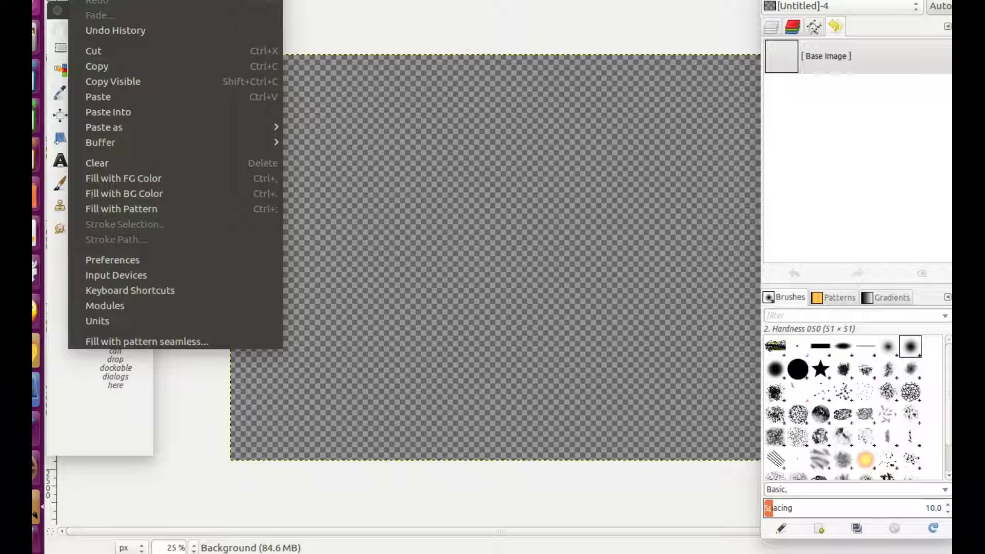
click(100, 97)
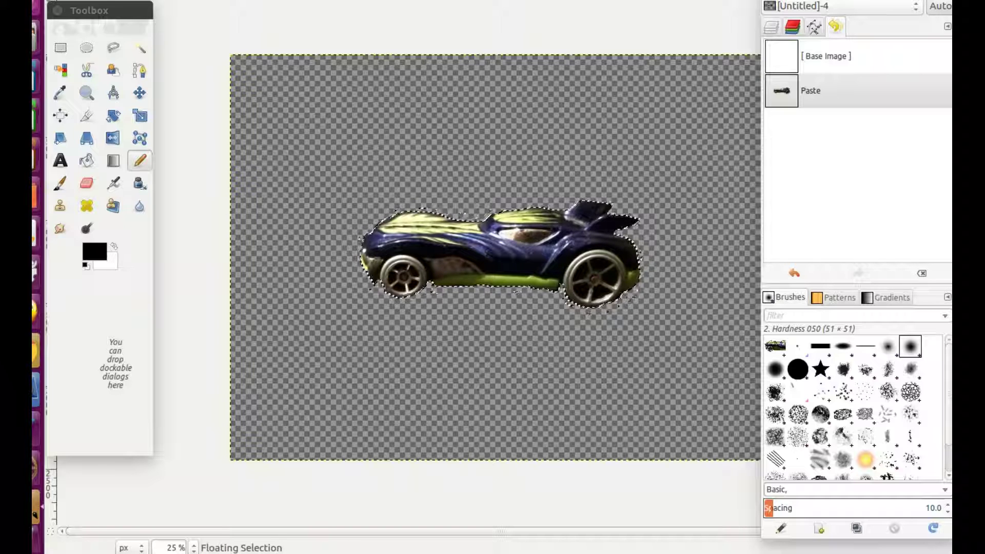
Save the cut-out car for web as a quality-85 JPEG on the Desktop
key(alt+f)
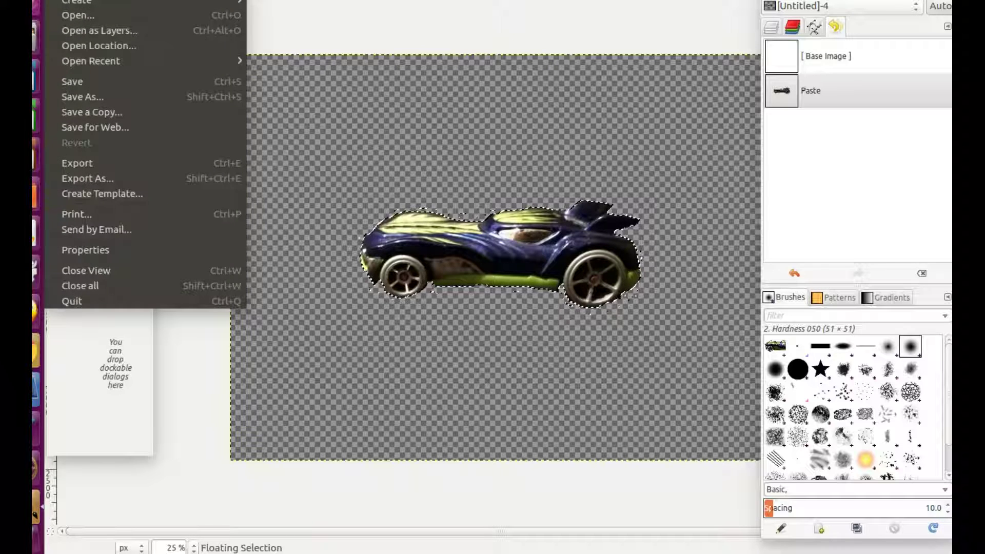
click(88, 127)
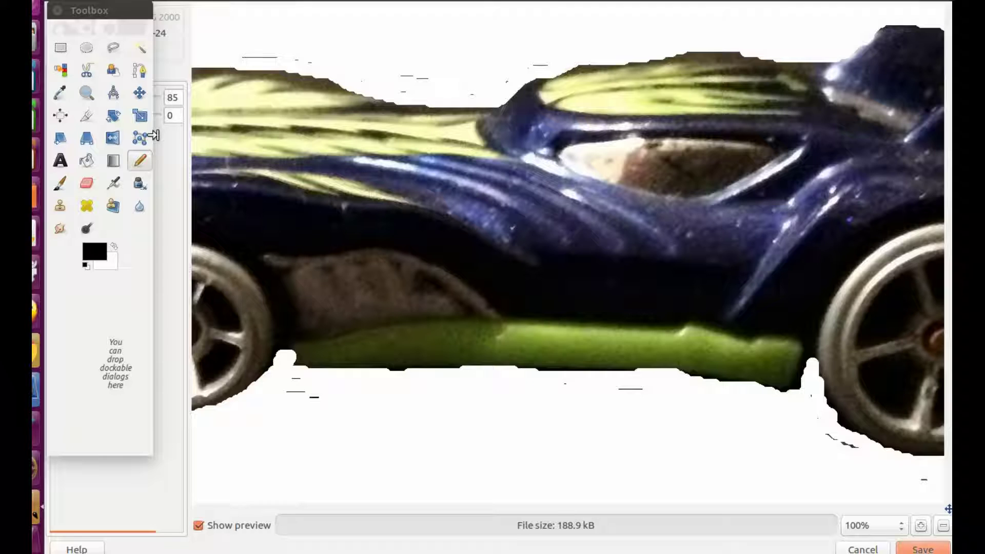
mouse_move(126, 10)
mouse_down()
mouse_move(255, 90)
mouse_move(305, 89)
mouse_up()
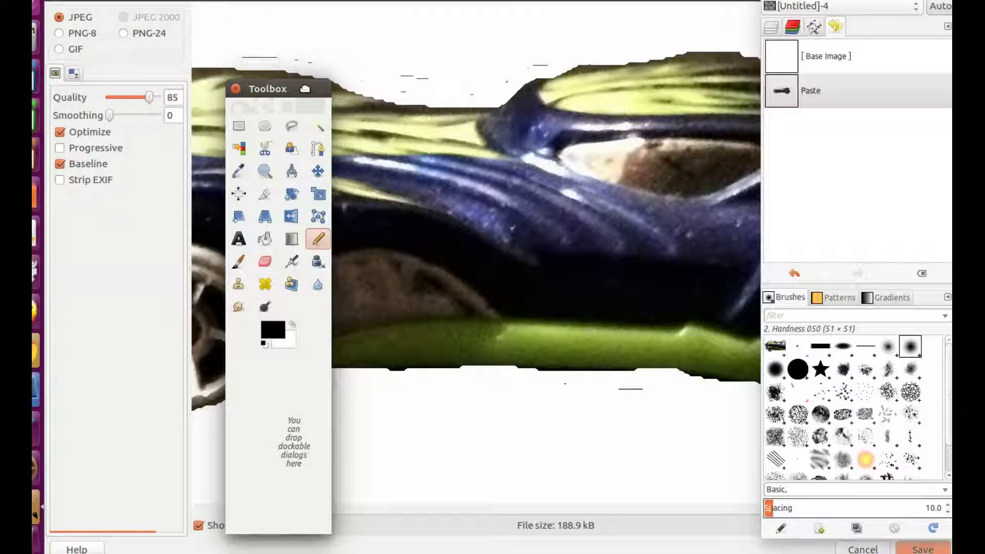
drag(305, 88, 160, 76)
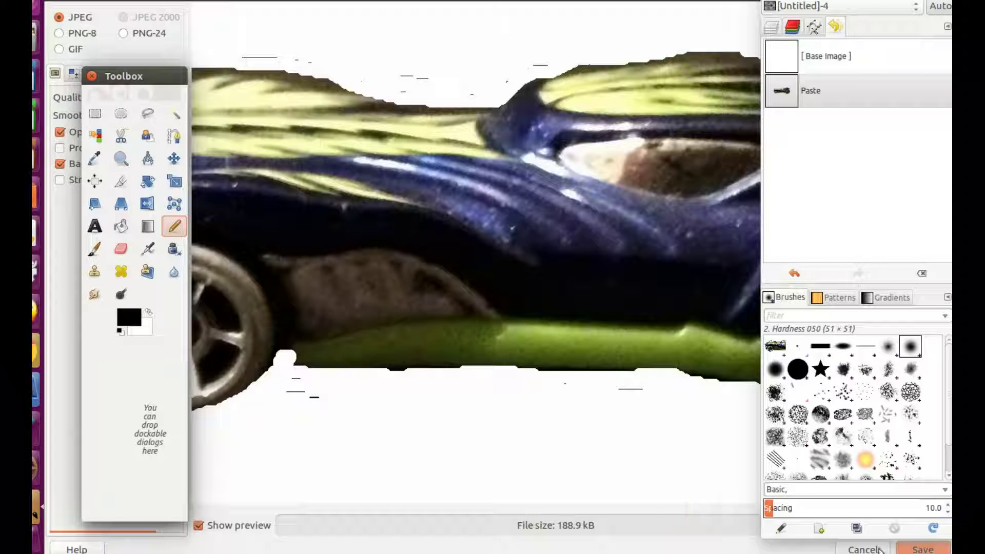
click(923, 550)
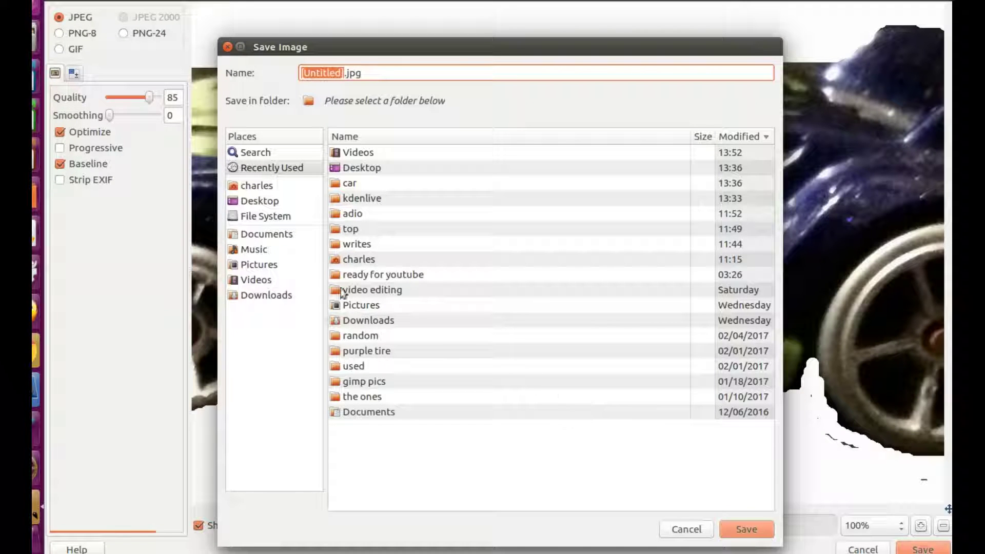
click(269, 202)
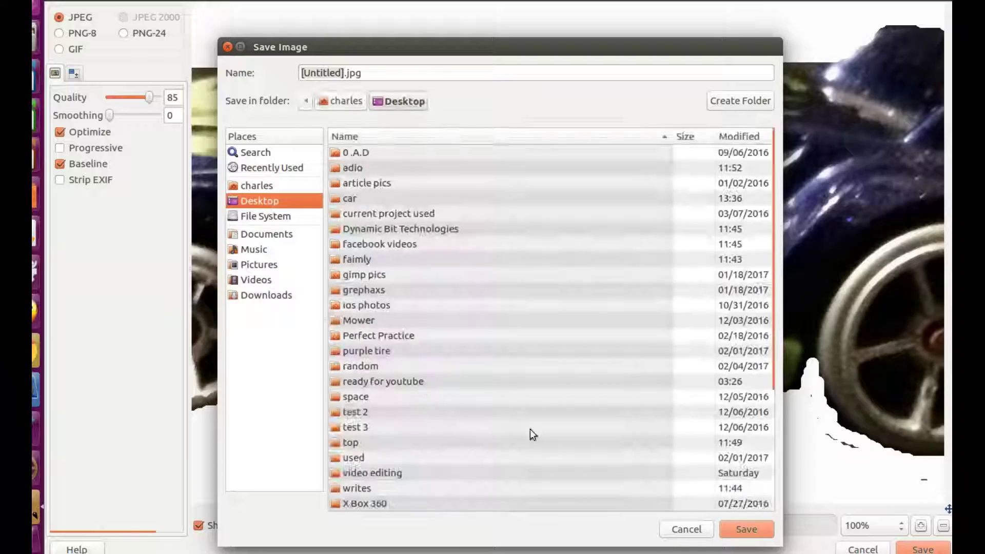
click(752, 534)
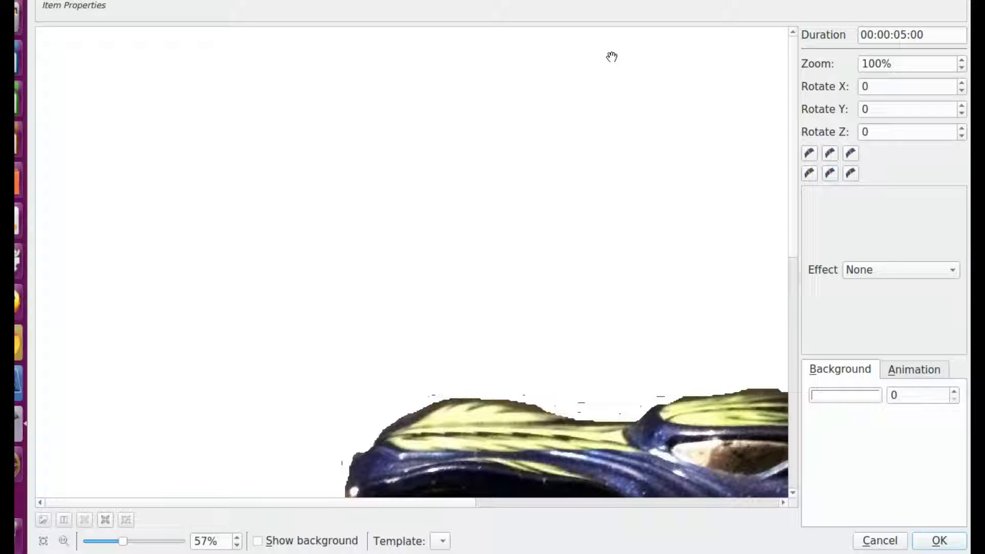
Shrink the car to 27%, centre it, give the title 15 seconds, and place it on Video 1
scroll(595, 82, down, 5)
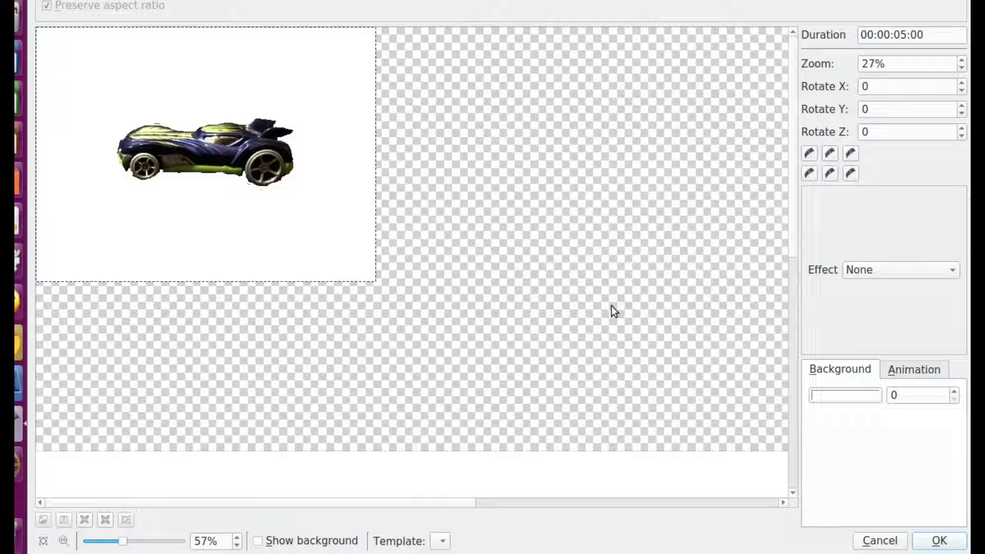
click(593, 174)
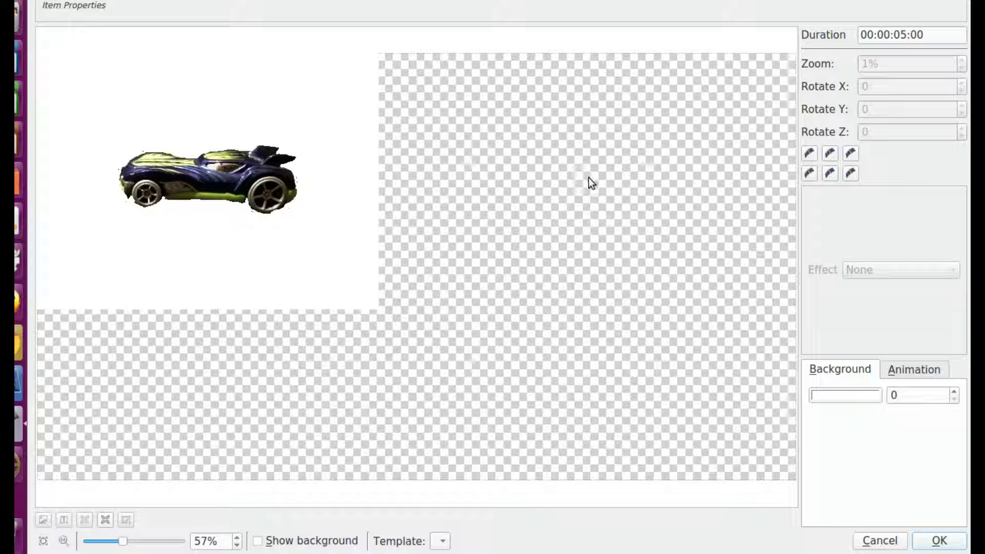
drag(226, 171, 646, 172)
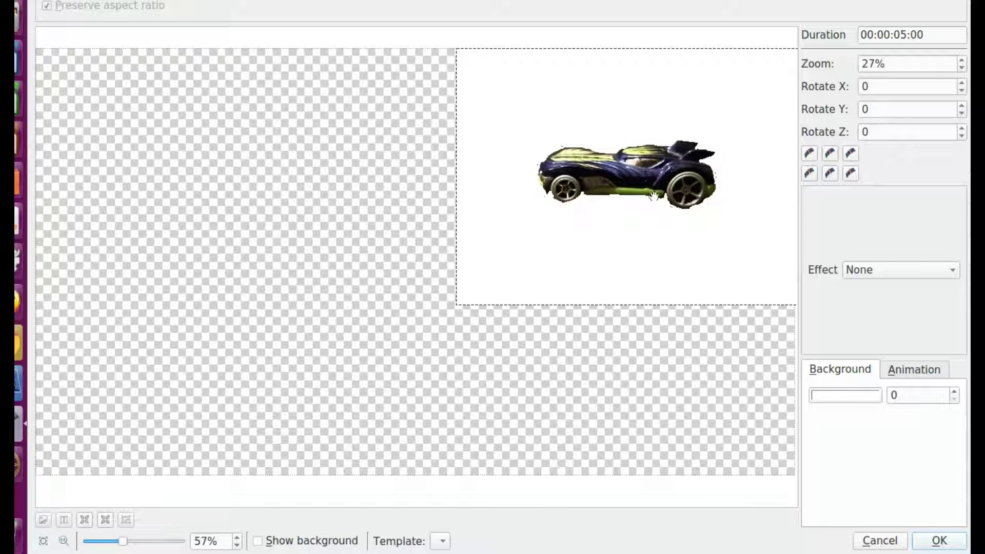
text(1)
click(939, 541)
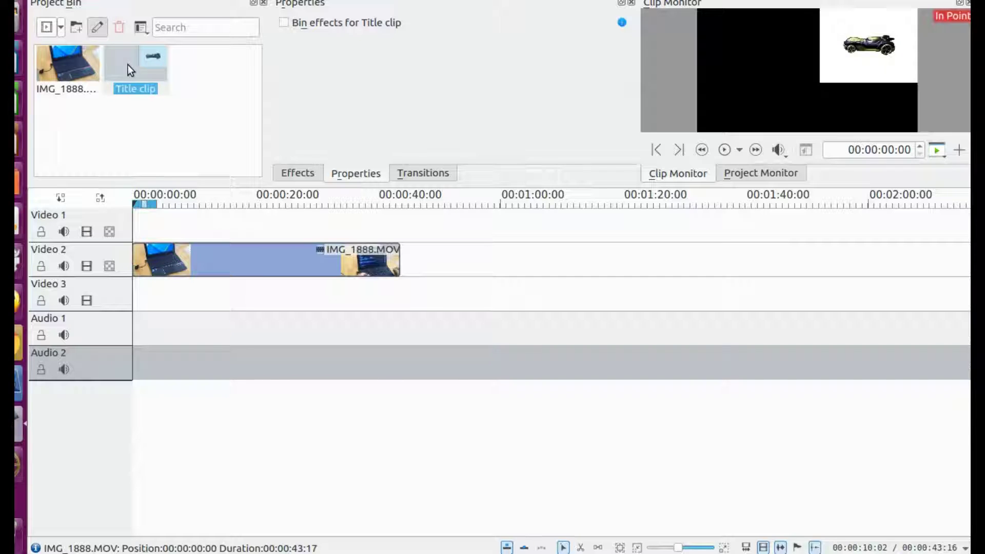
drag(127, 65, 171, 221)
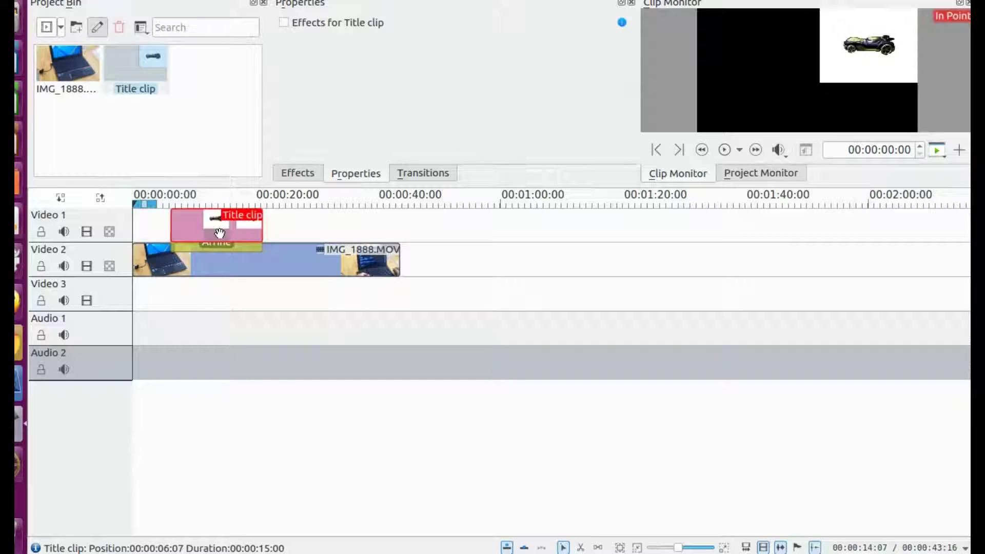
Search the effects for 'c' and drag Chroma Key from Alpha manipulation onto the title clip
click(186, 262)
click(299, 174)
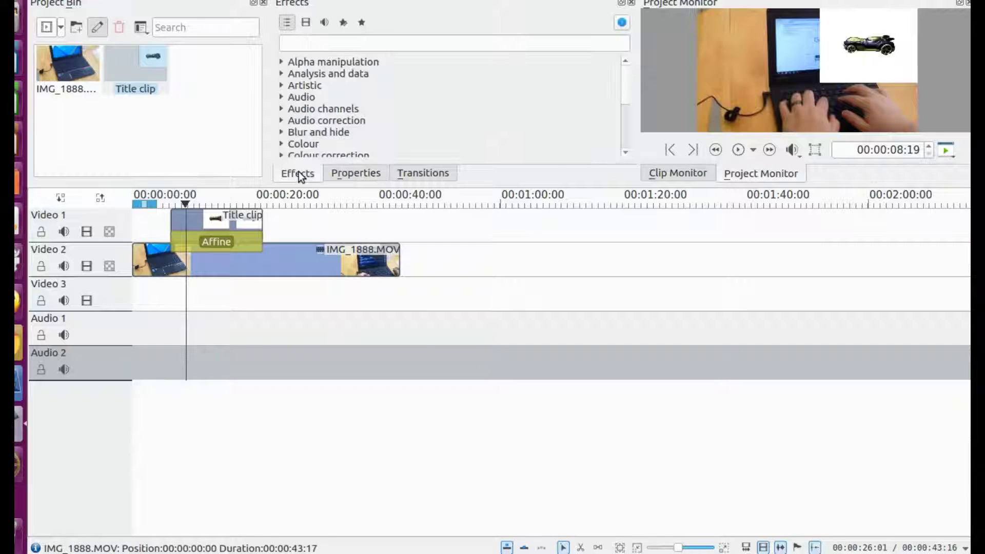
click(299, 41)
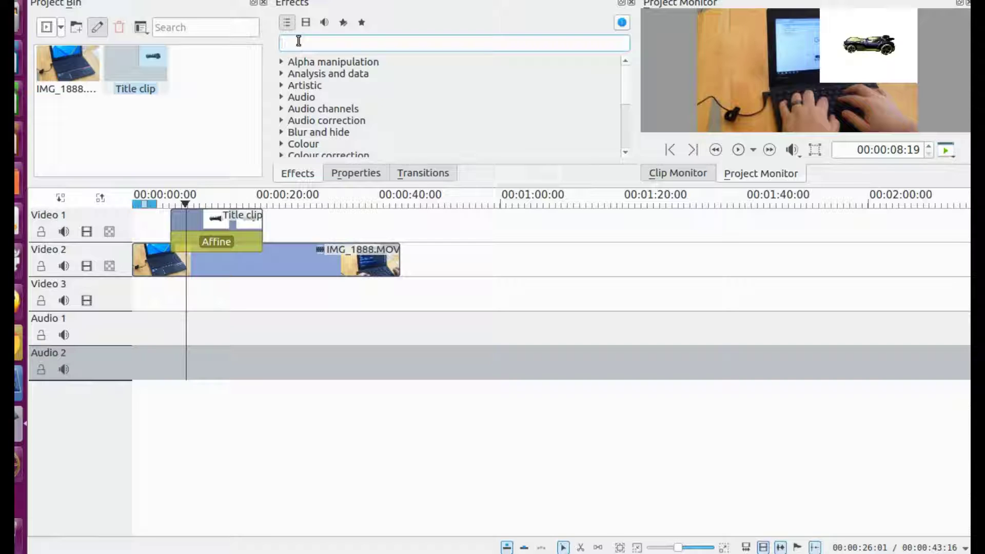
text(c)
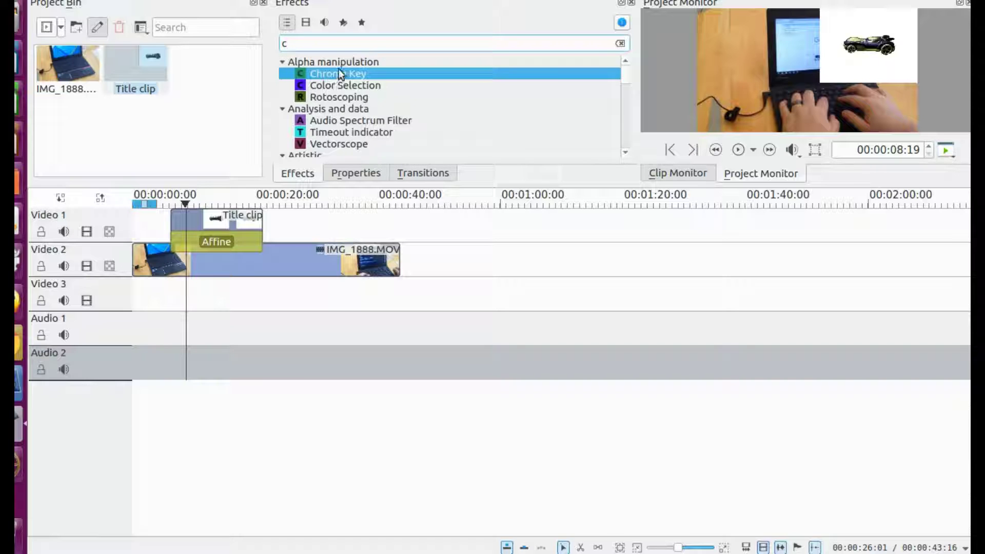
drag(338, 72, 214, 226)
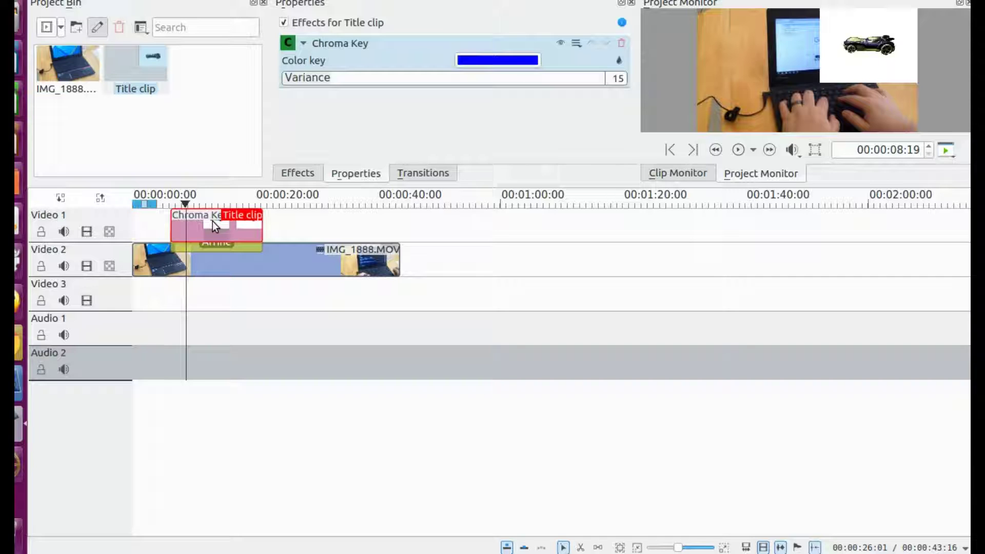
Change the Chroma Key colour to black and drag the variance slider to 42
click(486, 59)
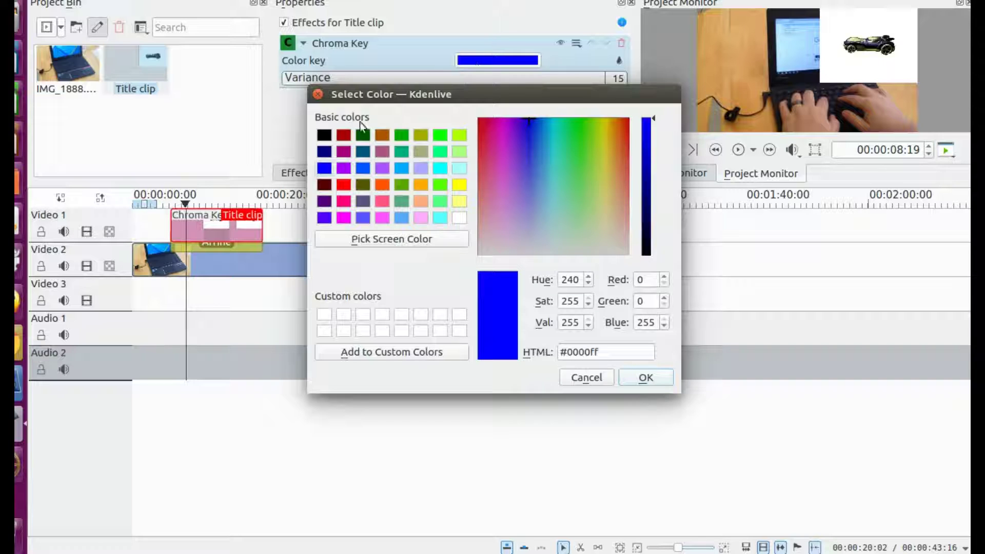
click(324, 135)
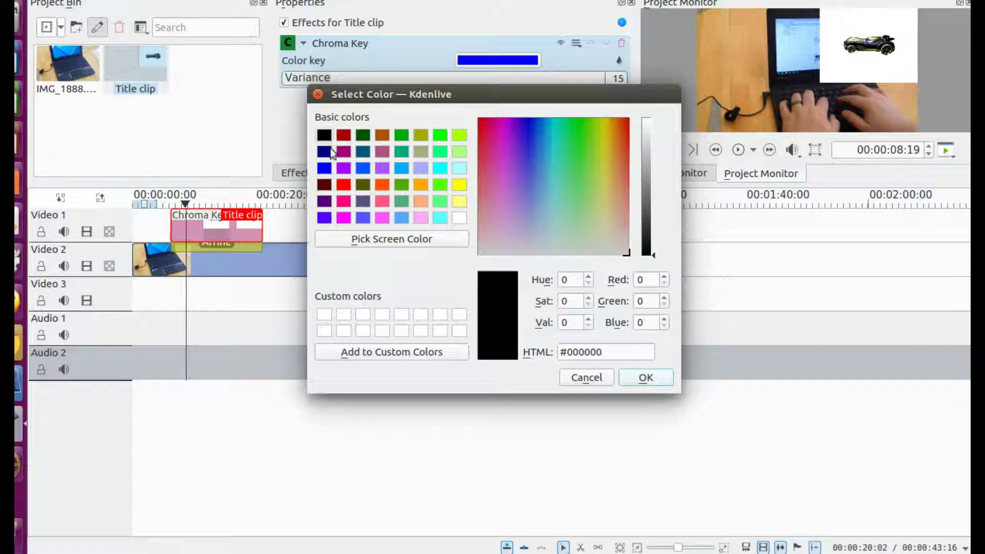
click(643, 379)
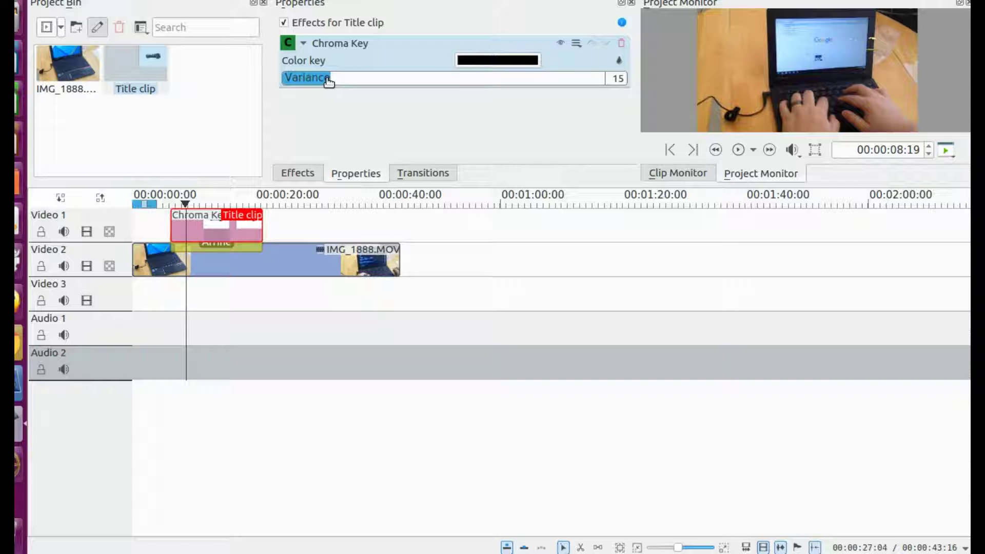
drag(329, 82, 374, 83)
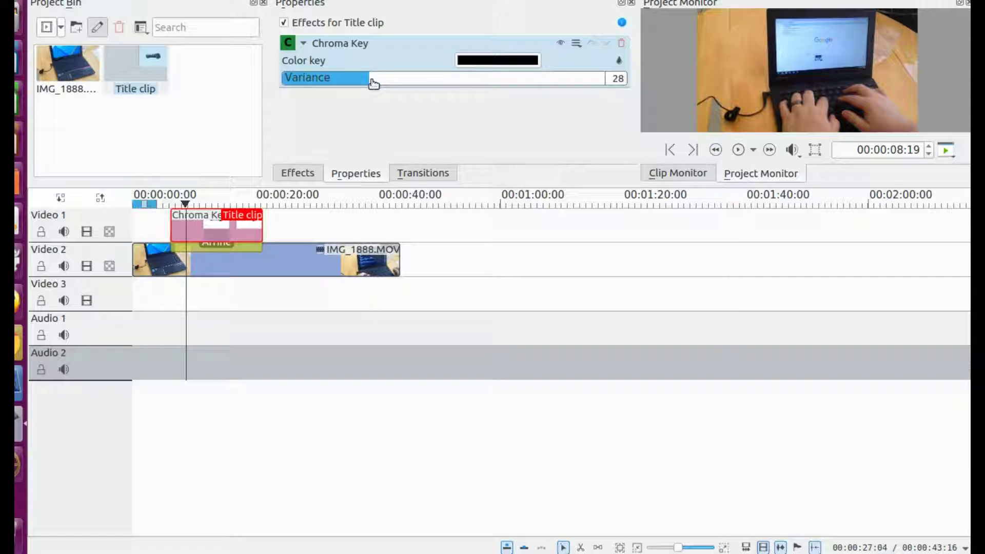
drag(373, 83, 277, 79)
Keyframe the car's end position on the Affine transition at X -1108, Y -4
click(259, 242)
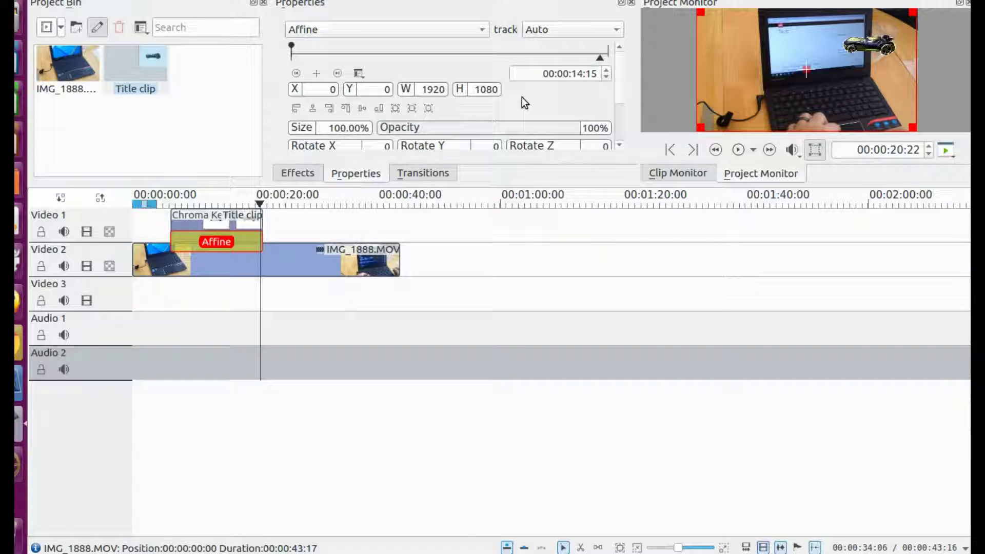
click(315, 73)
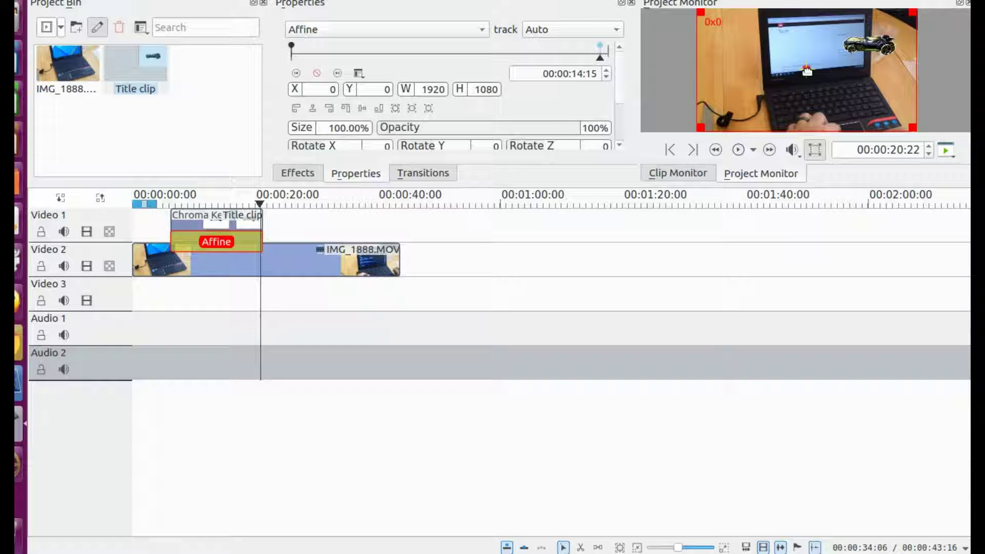
drag(807, 71, 680, 69)
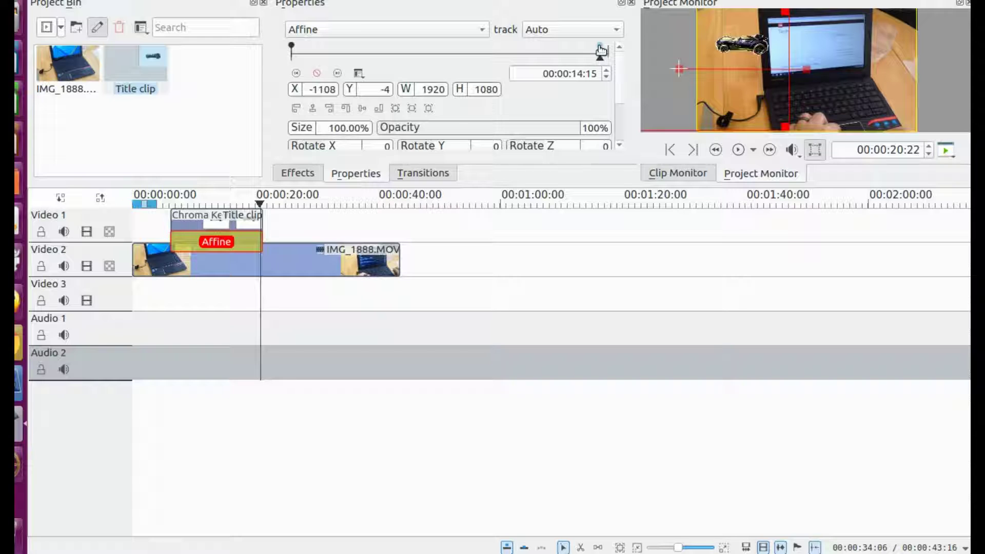
mouse_move(601, 50)
mouse_down()
mouse_move(329, 53)
mouse_move(348, 52)
mouse_up()
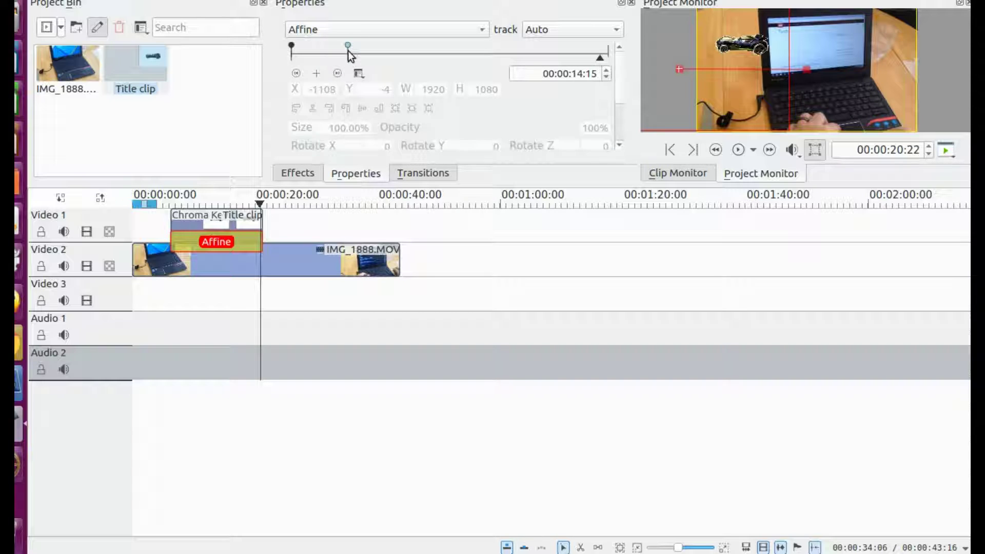
Preview the composite from about 5 s to 00:00:09:04, then reselect the Affine transition
click(169, 298)
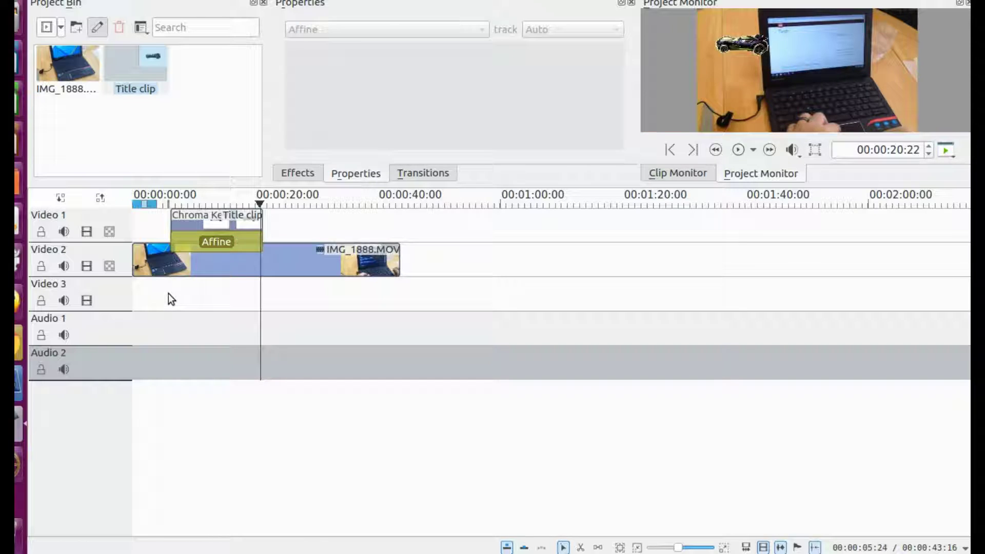
click(168, 294)
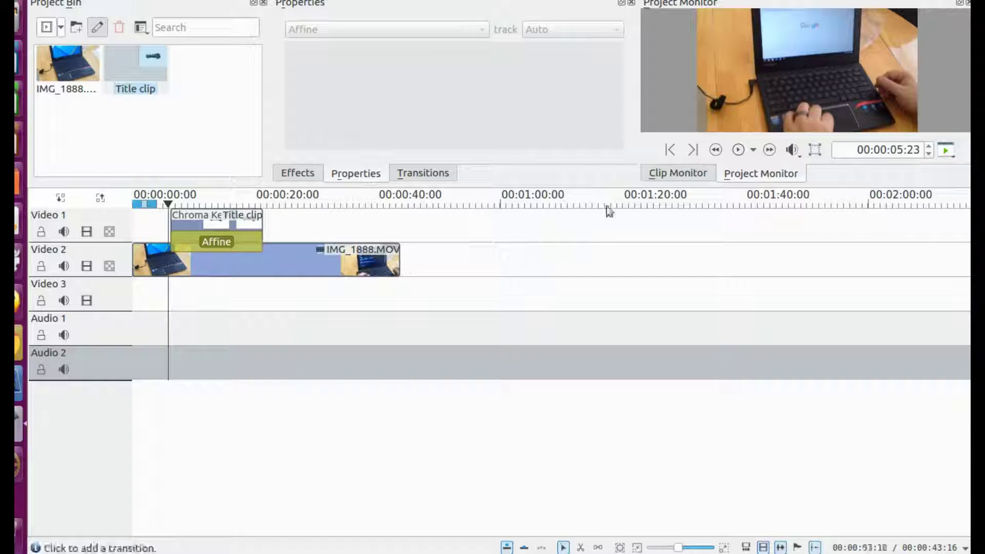
click(740, 150)
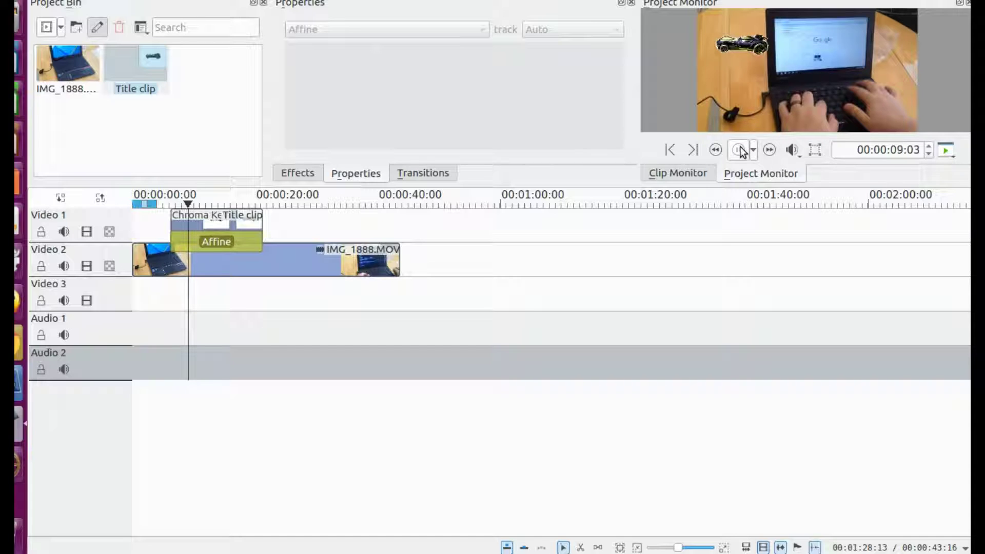
click(739, 150)
click(227, 242)
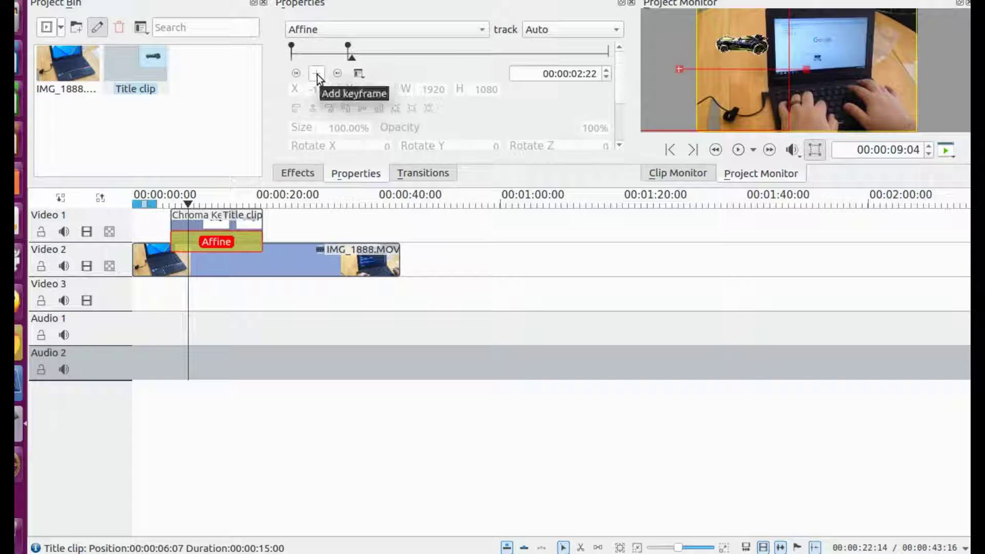
Add Affine keyframes at 00:00:02:22 and 00:00:07:02, moving the car right to X 794, Y 404
click(317, 75)
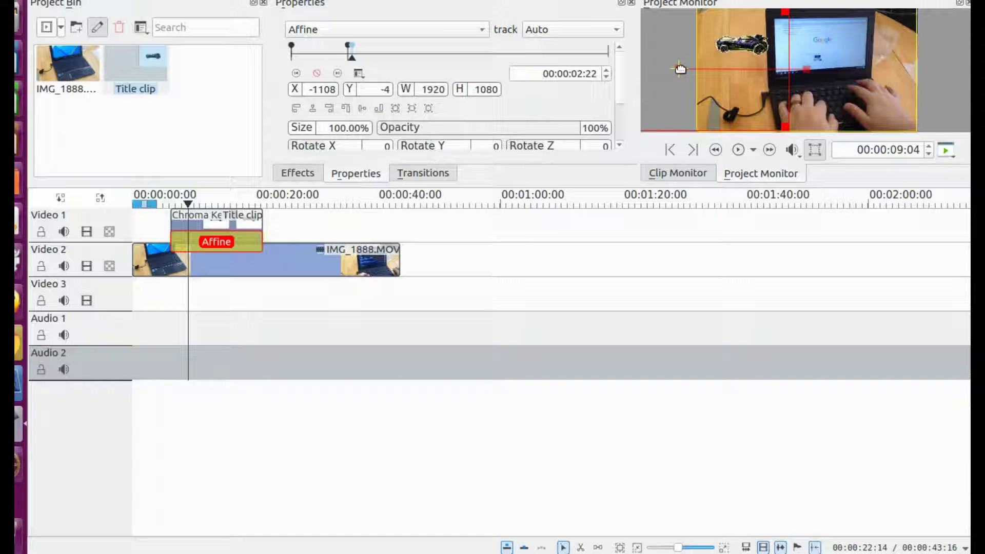
click(364, 218)
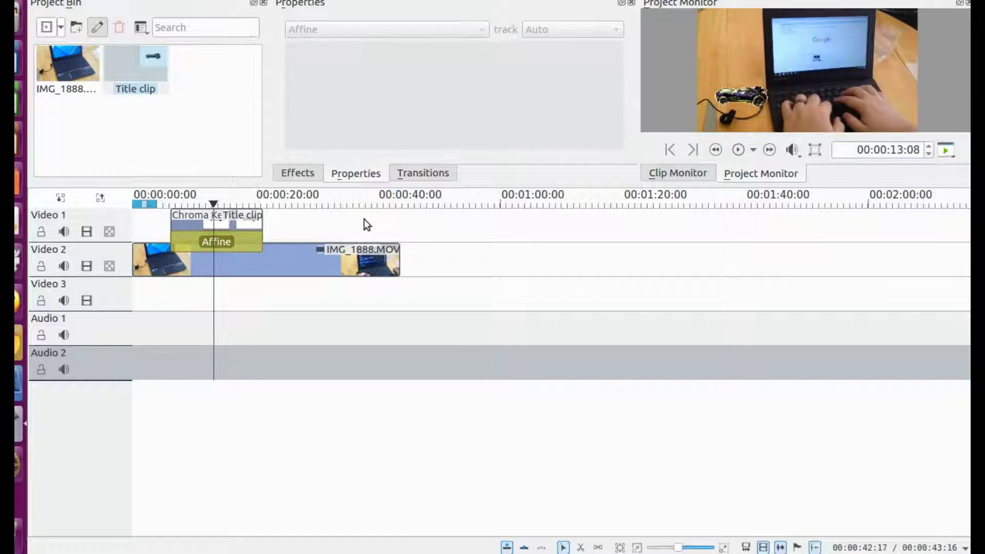
click(226, 242)
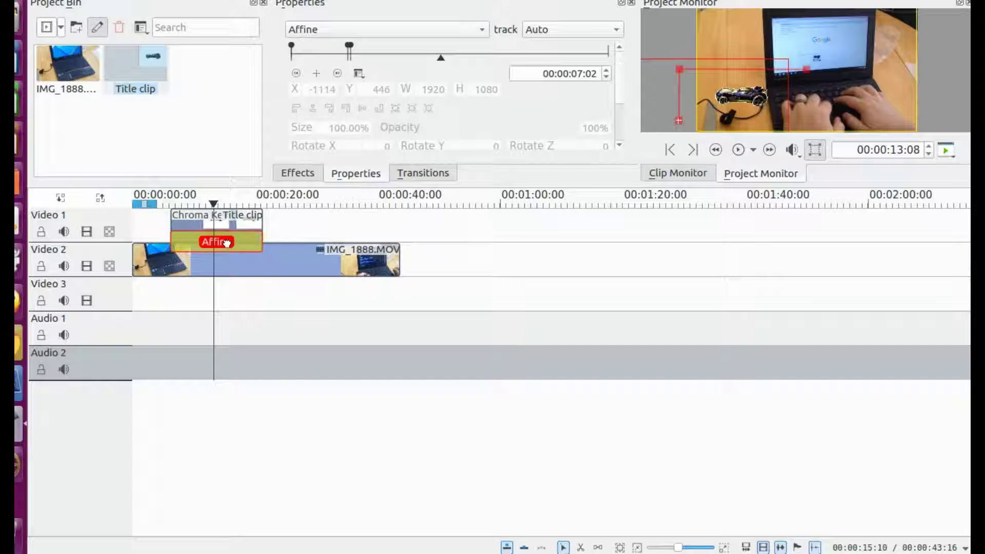
click(317, 76)
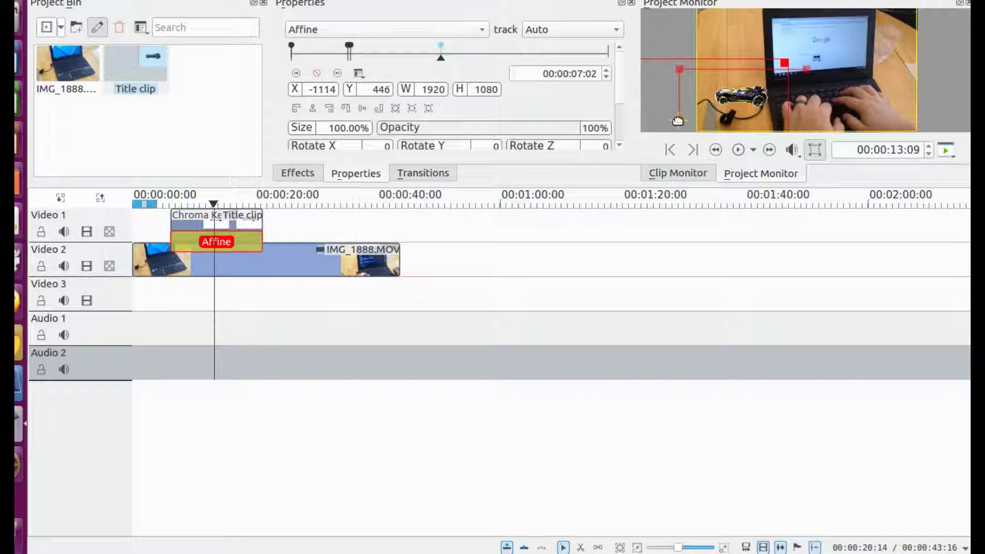
drag(678, 121, 896, 116)
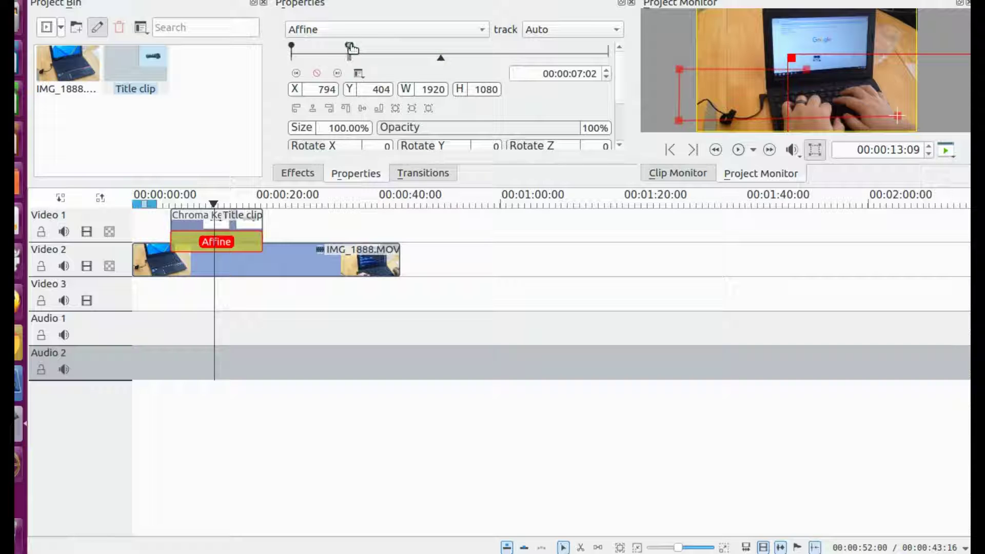
Play the car's keyframed motion from about 6 s, then replay it from about 5 s
click(352, 45)
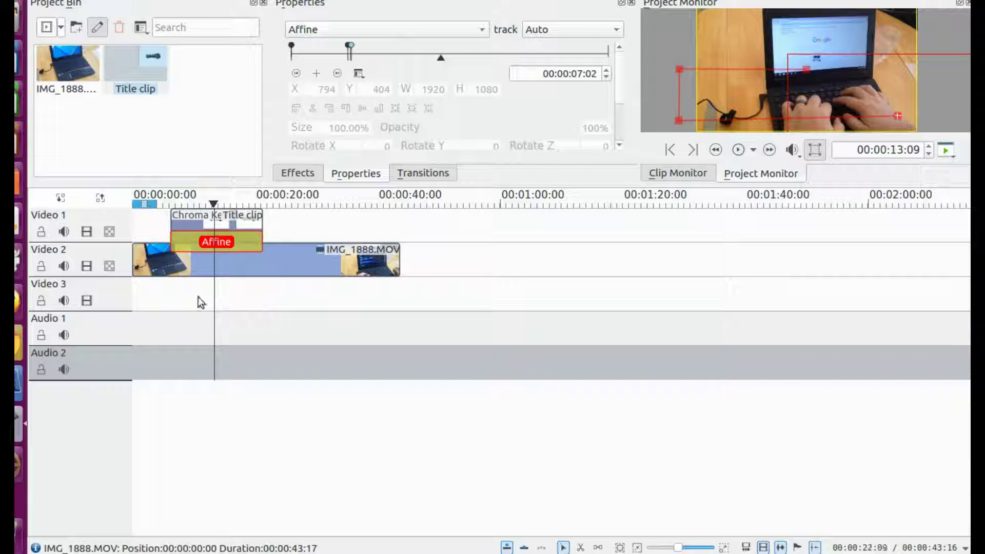
click(170, 293)
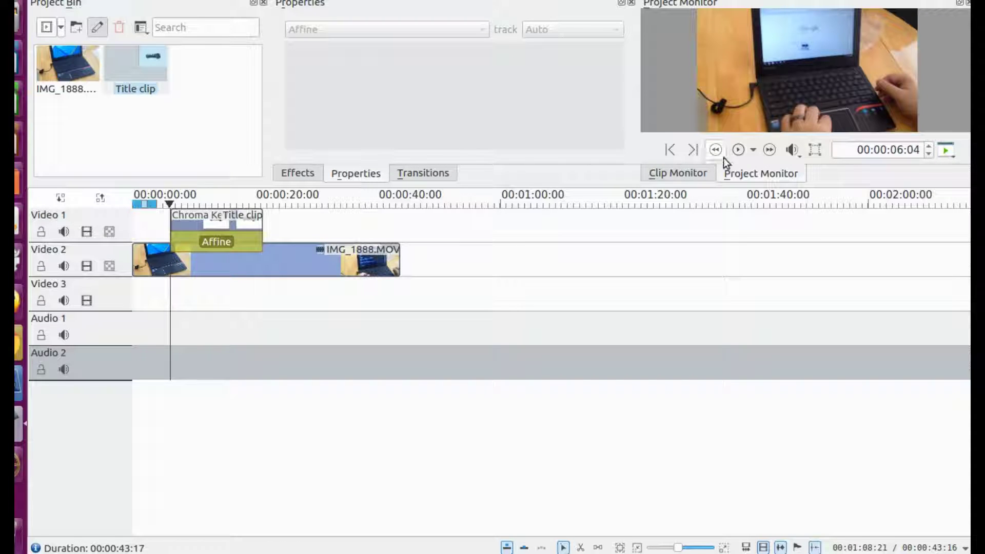
click(738, 151)
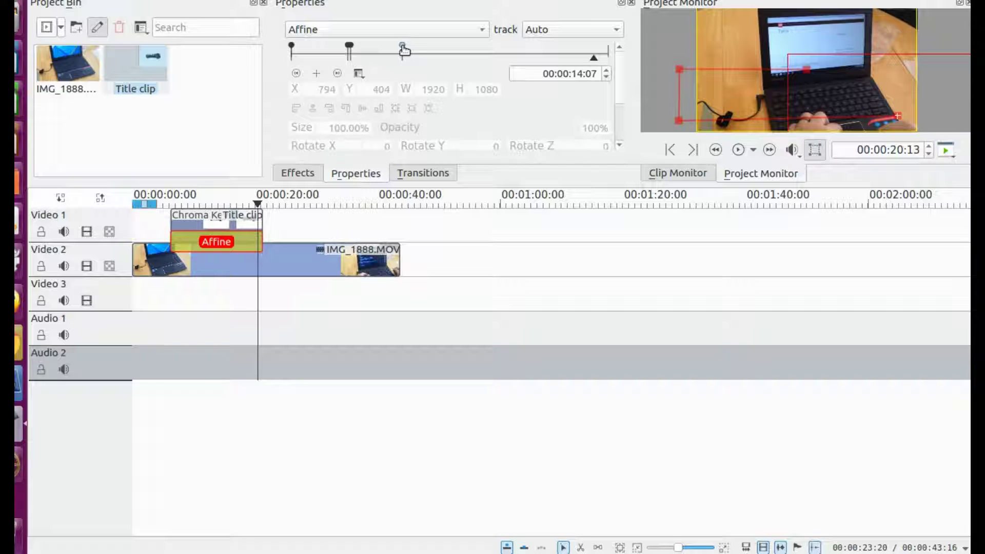
click(738, 149)
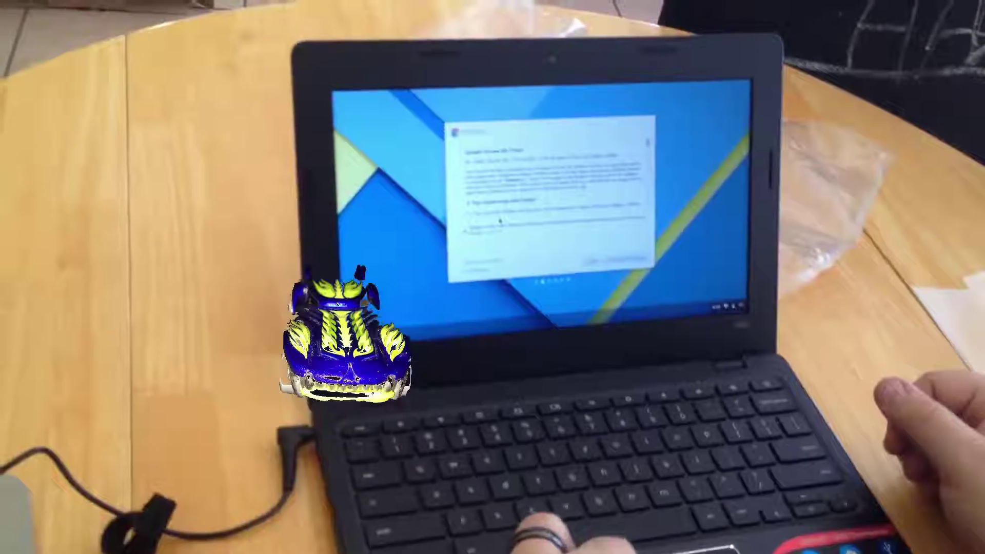
Watch the rendered video as the car glides past a Google search for 'hot wheels cars'
click(614, 255)
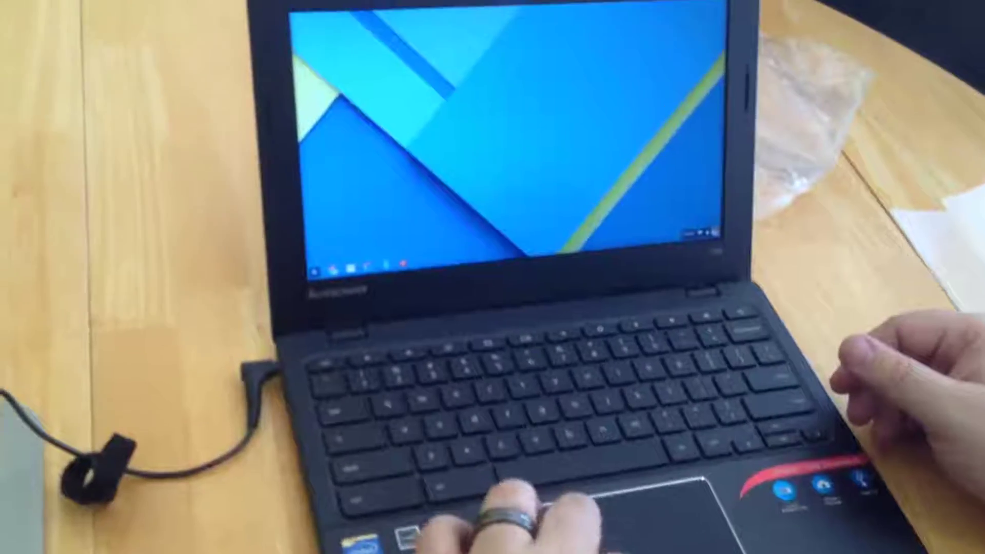
click(333, 269)
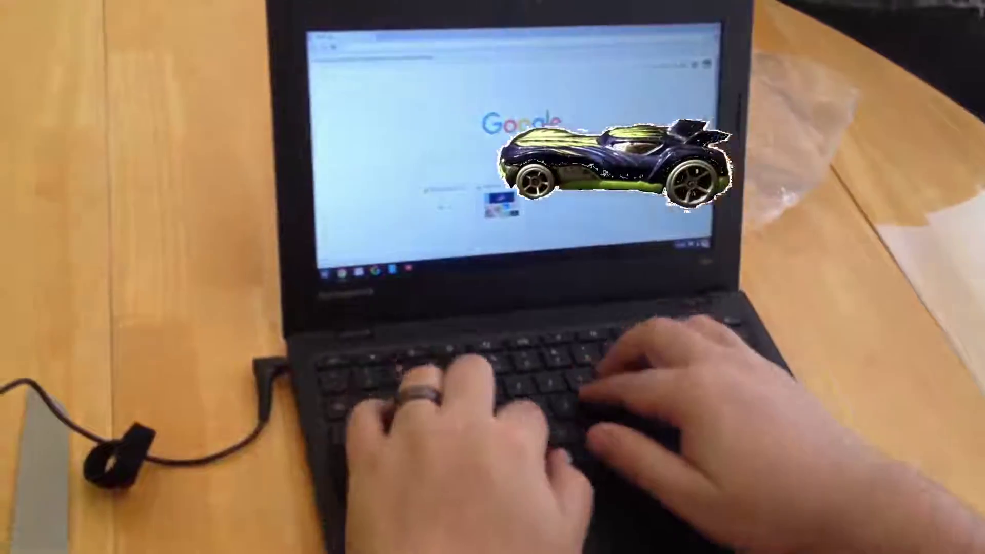
text(hot wheels)
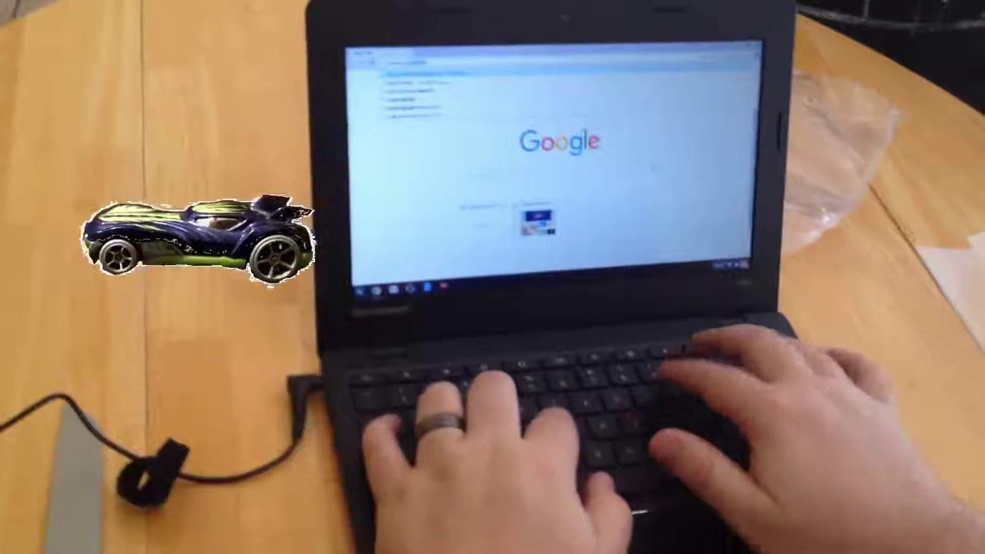
text( cars)
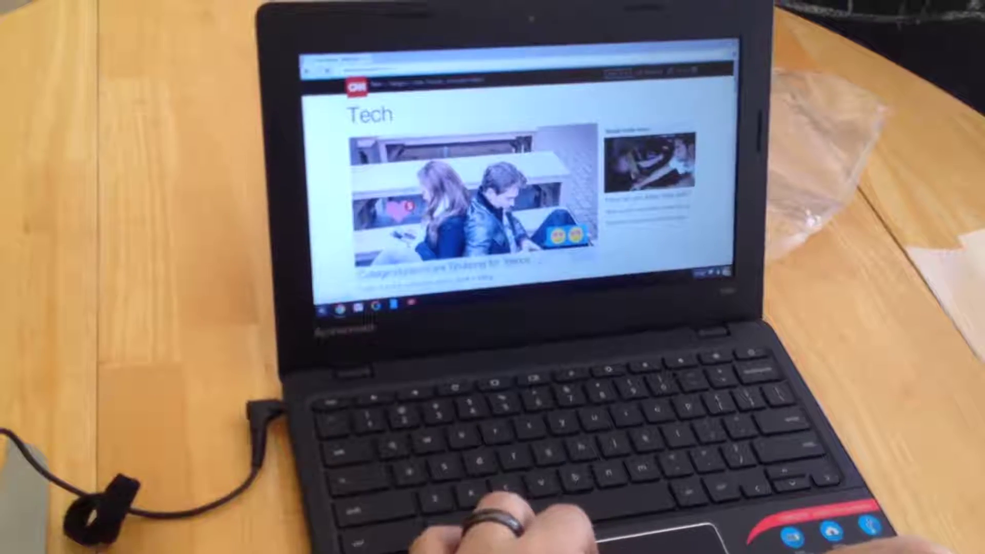
key(ctrl+alt+t)
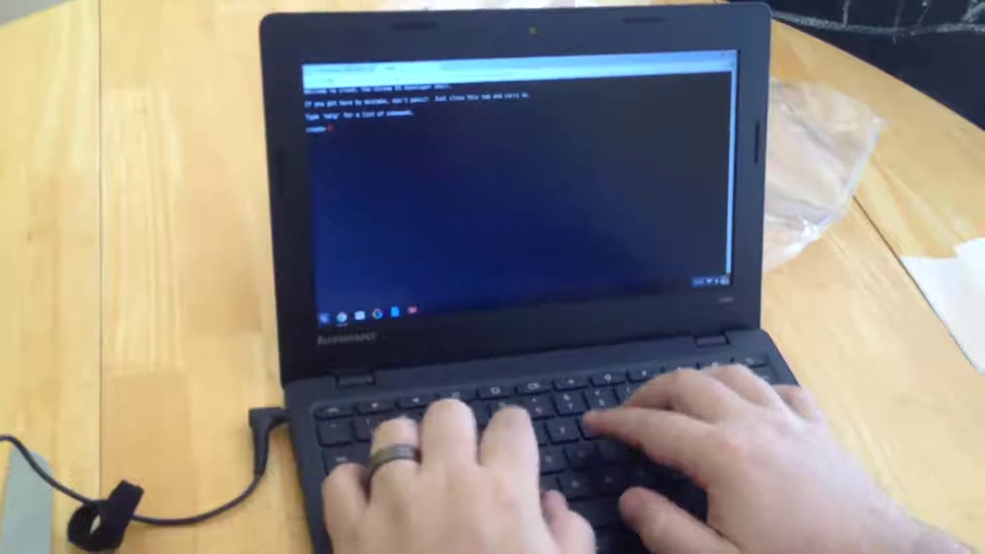
text(help)
key(Return)
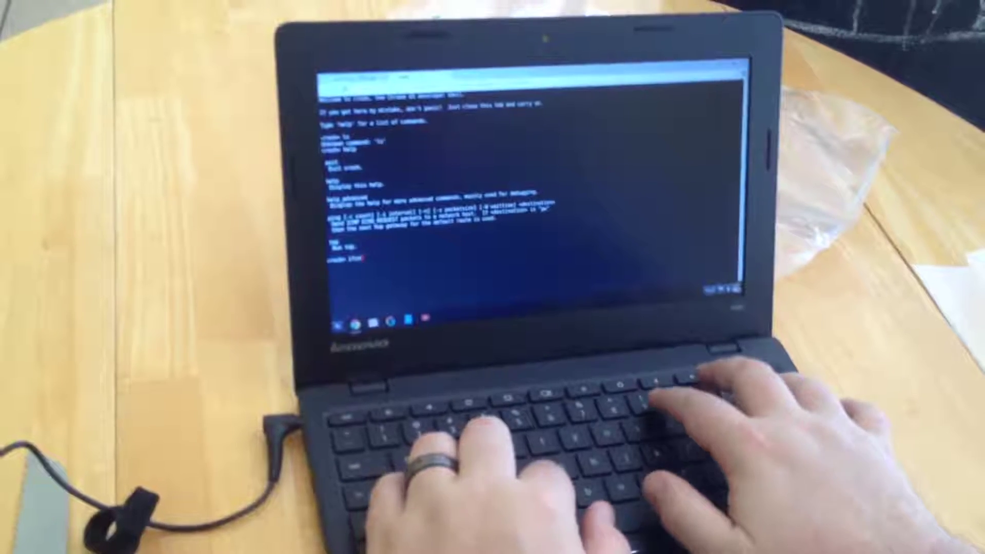
text(ping )
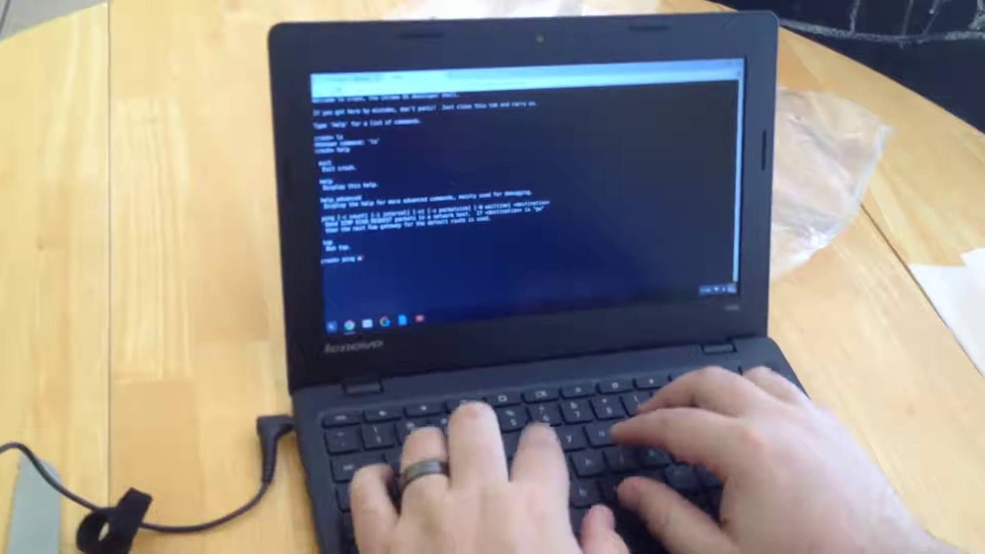
text(www.google.com)
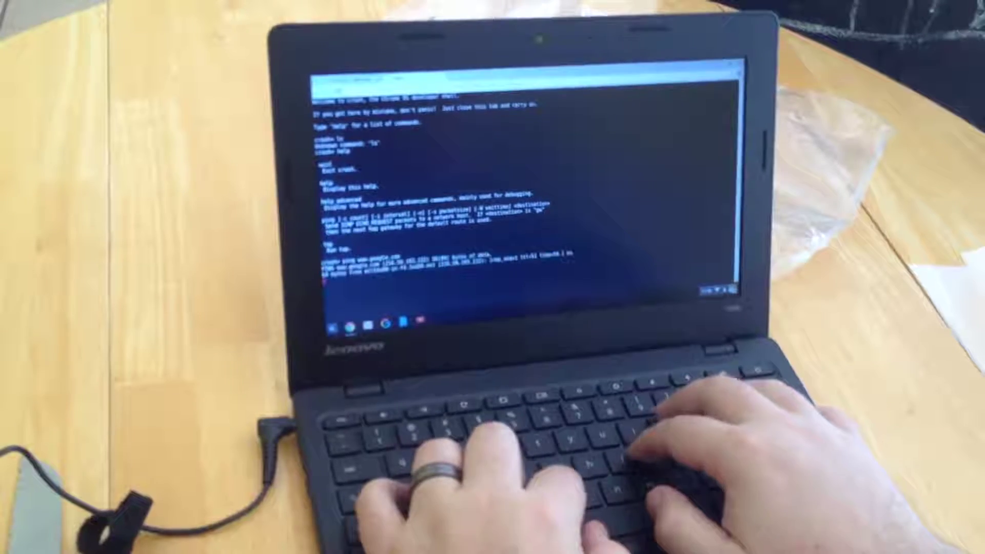